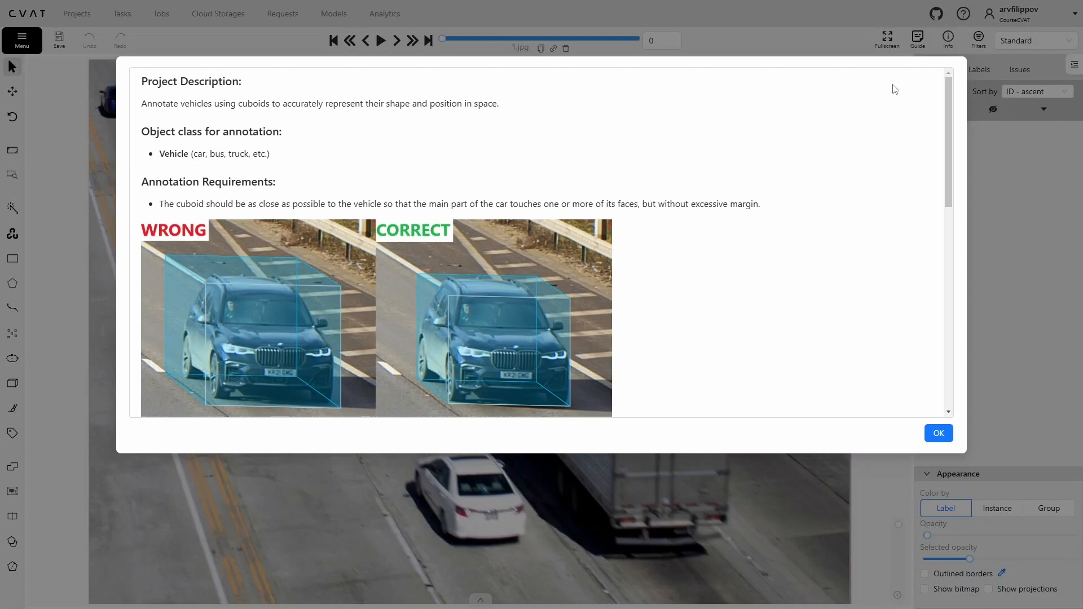
Step: Review the cuboid annotation requirements in the project guide through the vehicle antenna rule, and close the guide
drag(951, 92, 963, 132)
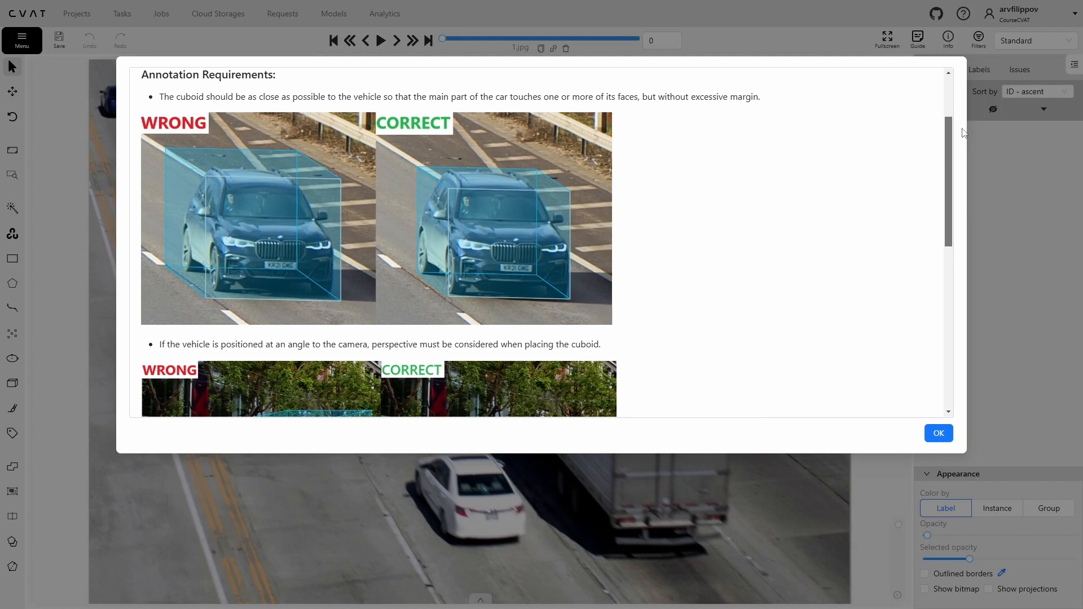
drag(963, 132, 970, 219)
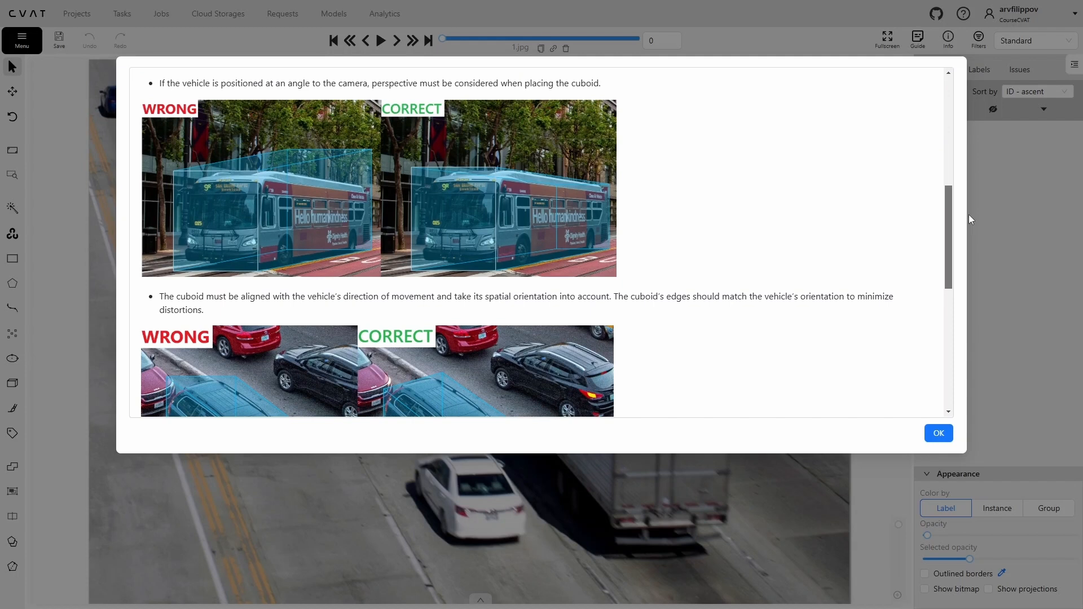
drag(970, 216, 976, 277)
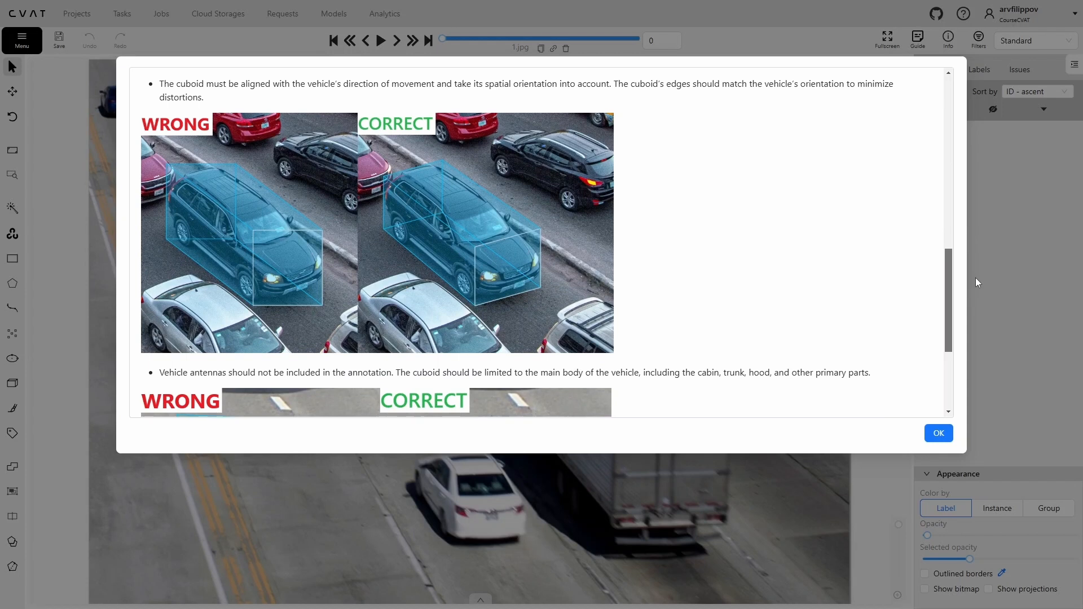
drag(976, 278, 976, 340)
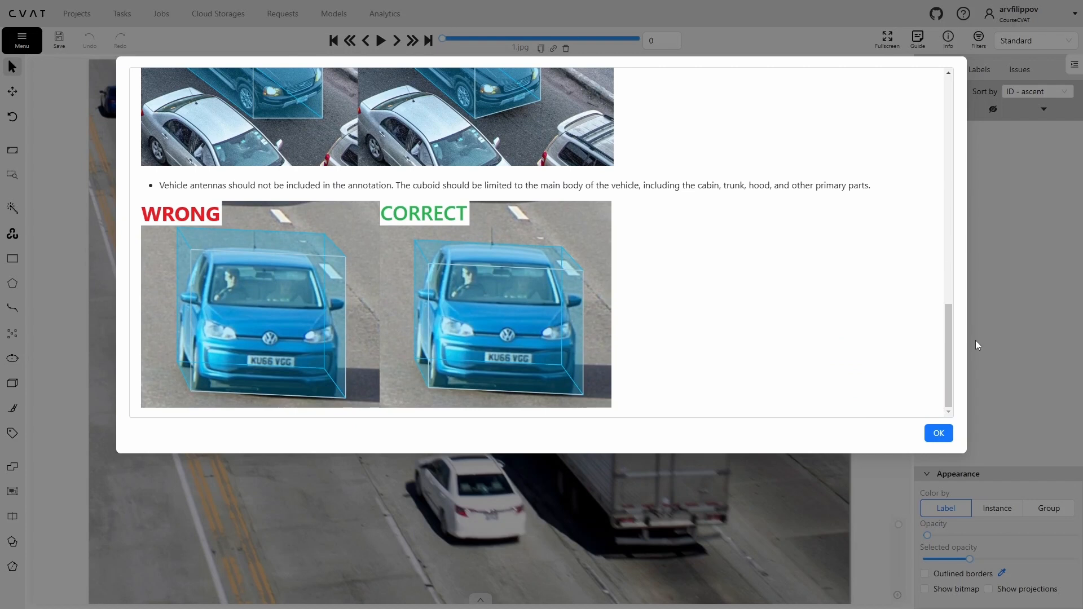
click(939, 433)
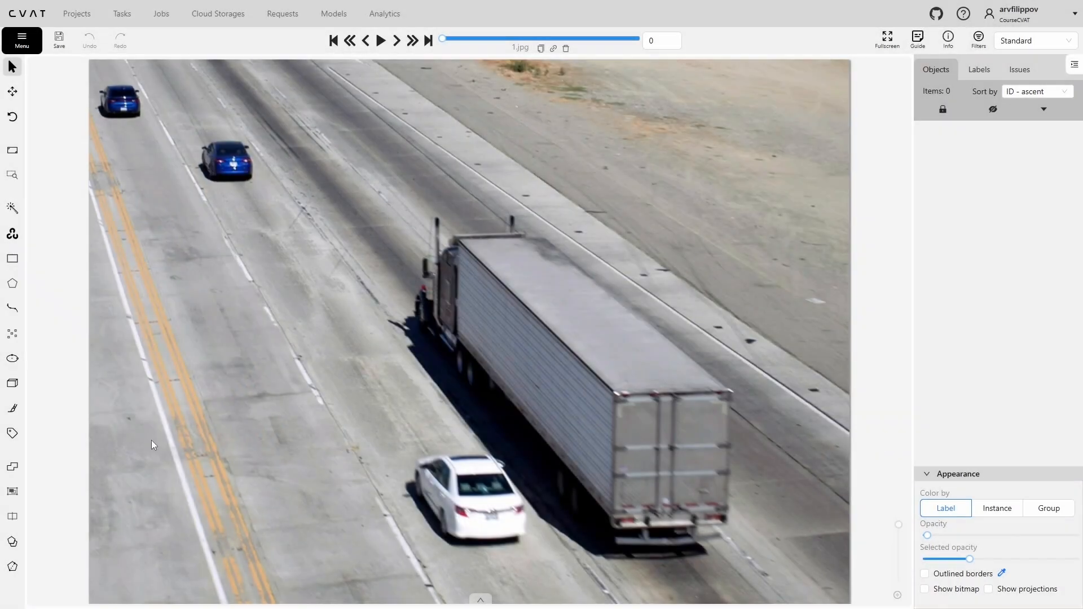
Step: Draw a Vehicle cuboid shape around the truck with the By 4 Points method, from its rear face to the cab's front
mouse_move(13, 383)
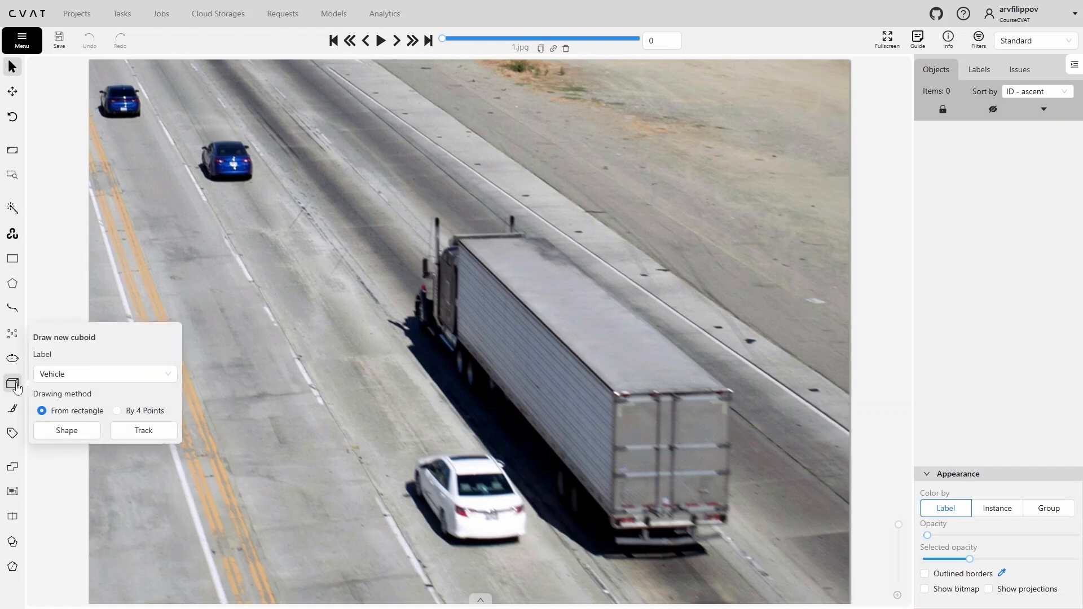
click(118, 411)
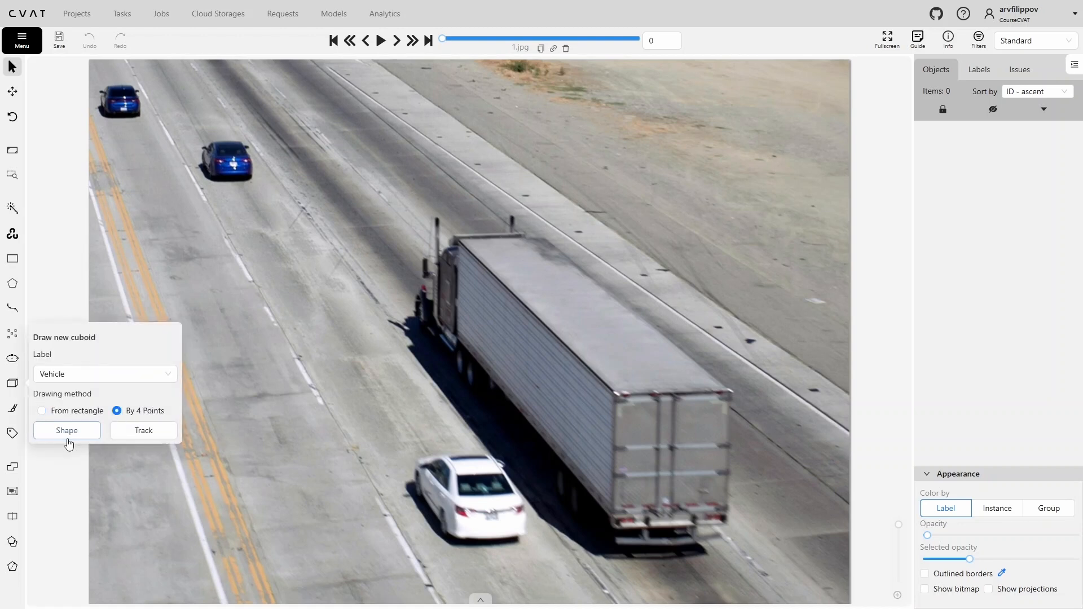
click(68, 434)
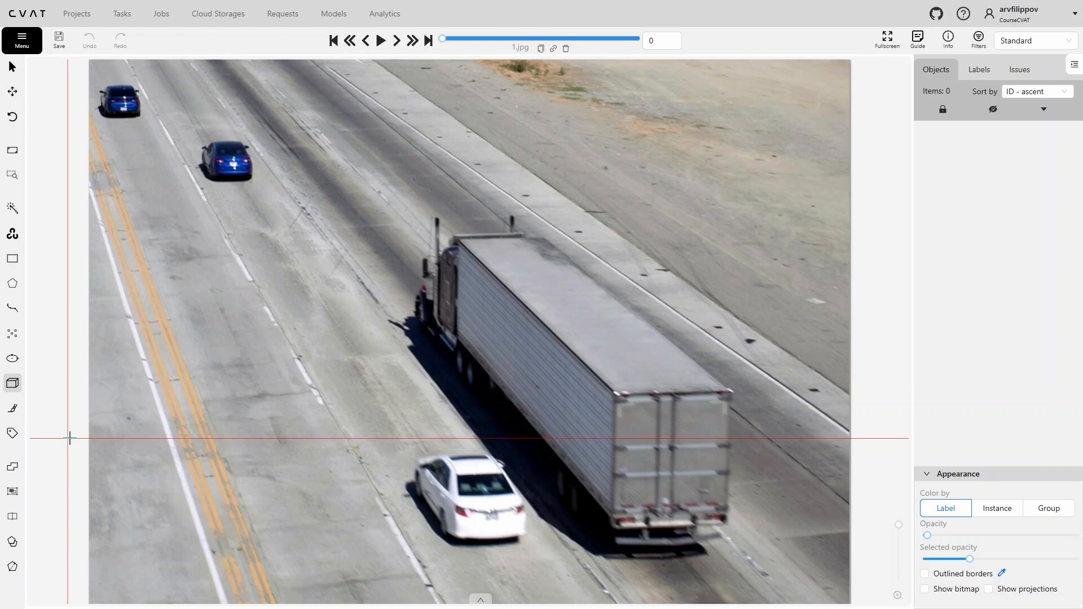
scroll(733, 442, up, 2)
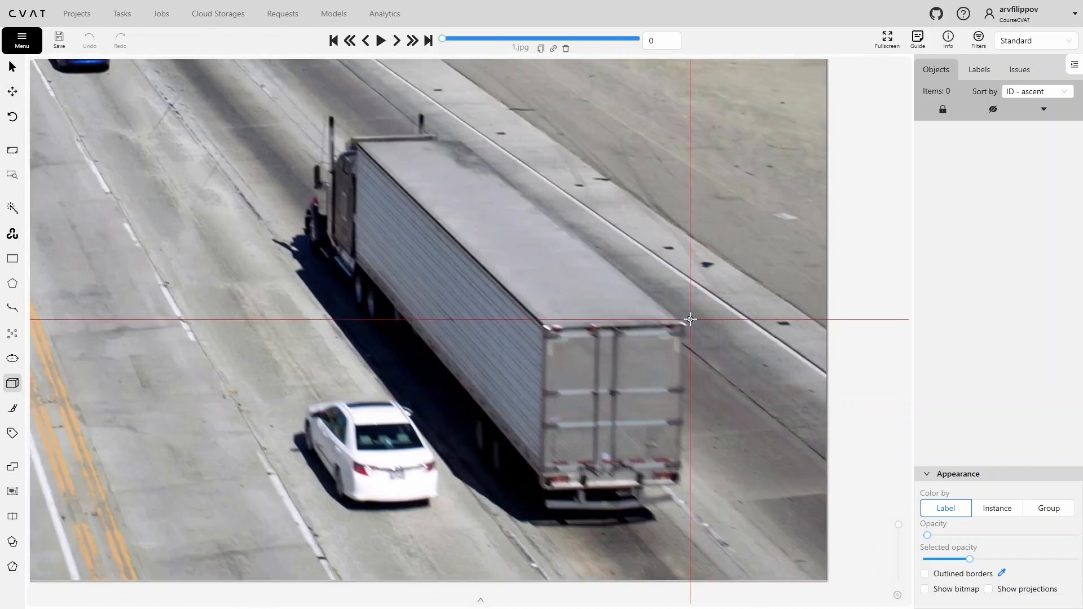
scroll(691, 320, up, 1)
click(690, 299)
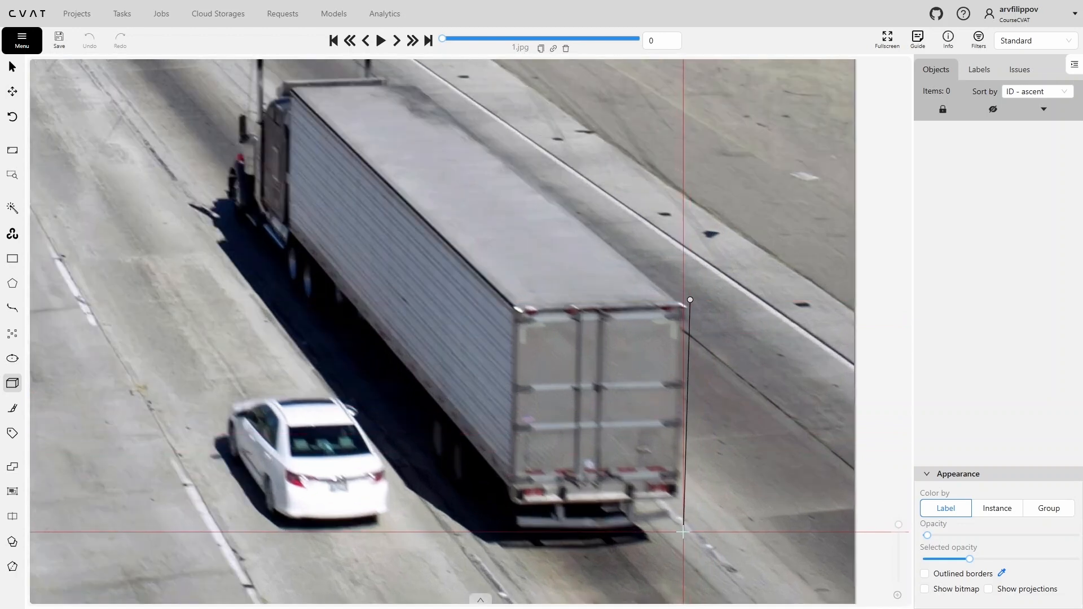
click(683, 532)
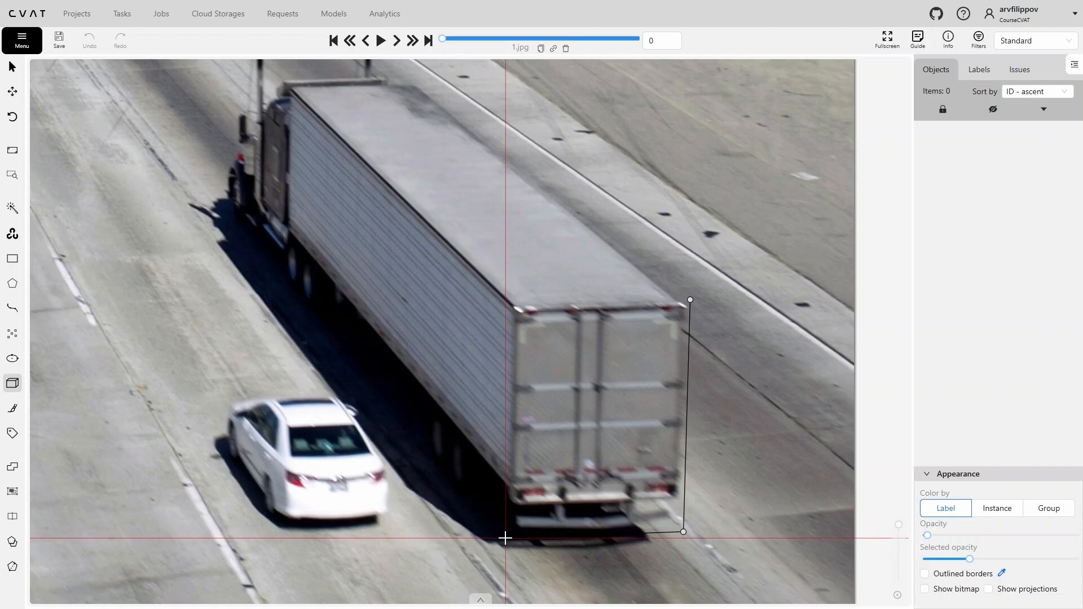
drag(389, 390, 527, 510)
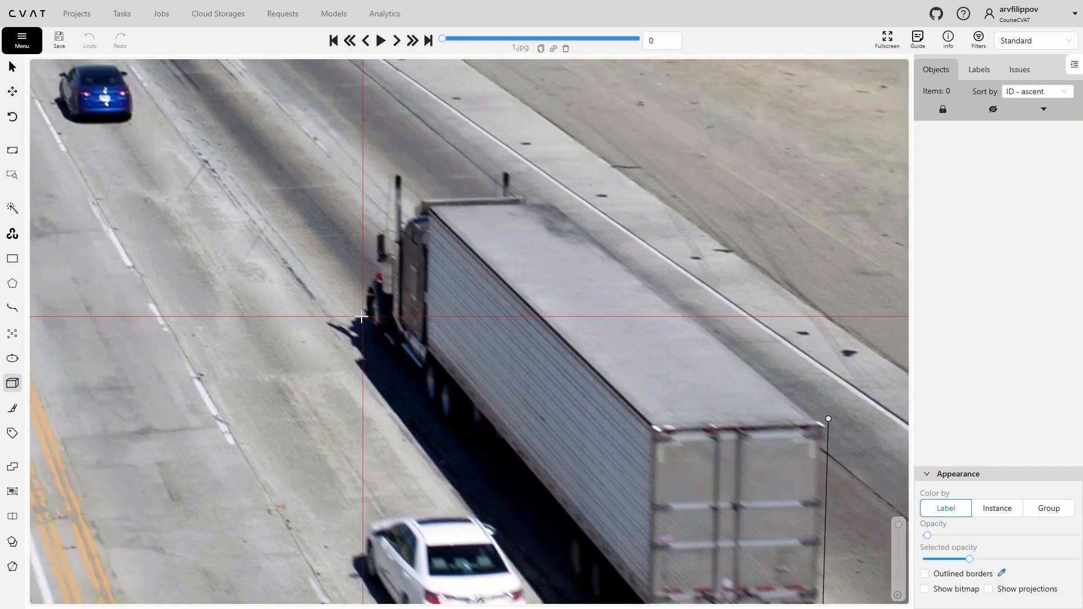
click(362, 317)
scroll(351, 417, down, 3)
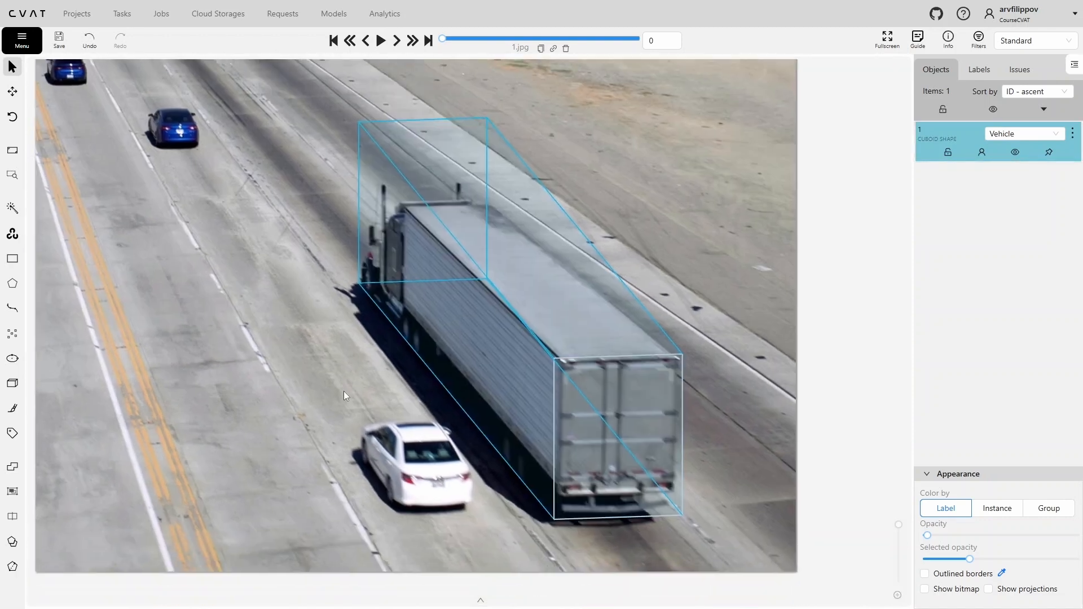
Step: Turn on projection lines and adjust the truck cuboid's lower edges and far face to match the truck's perspective
drag(558, 509, 557, 515)
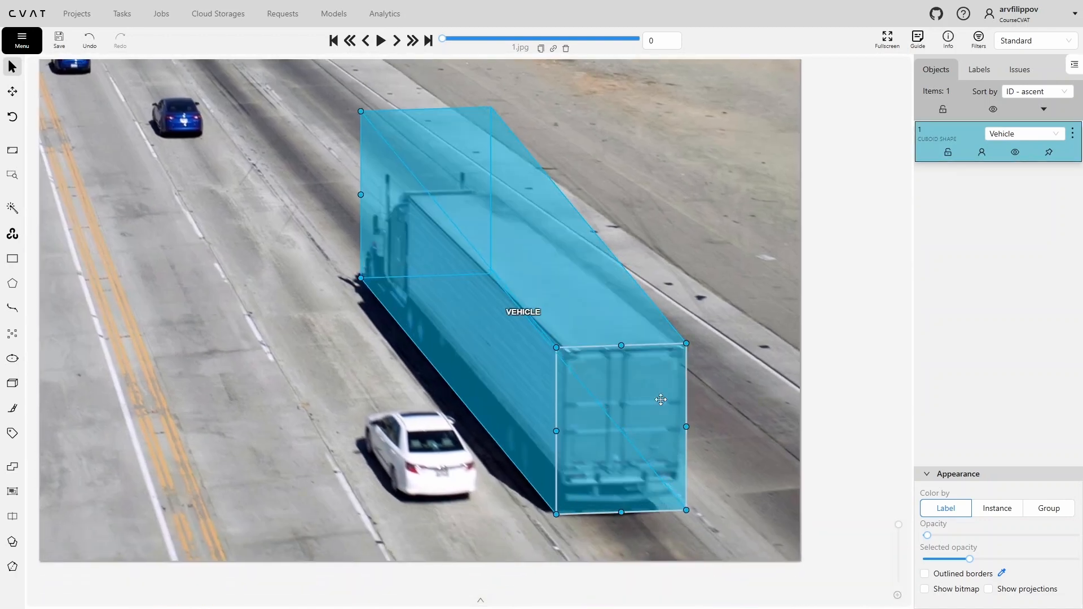
drag(362, 278, 361, 282)
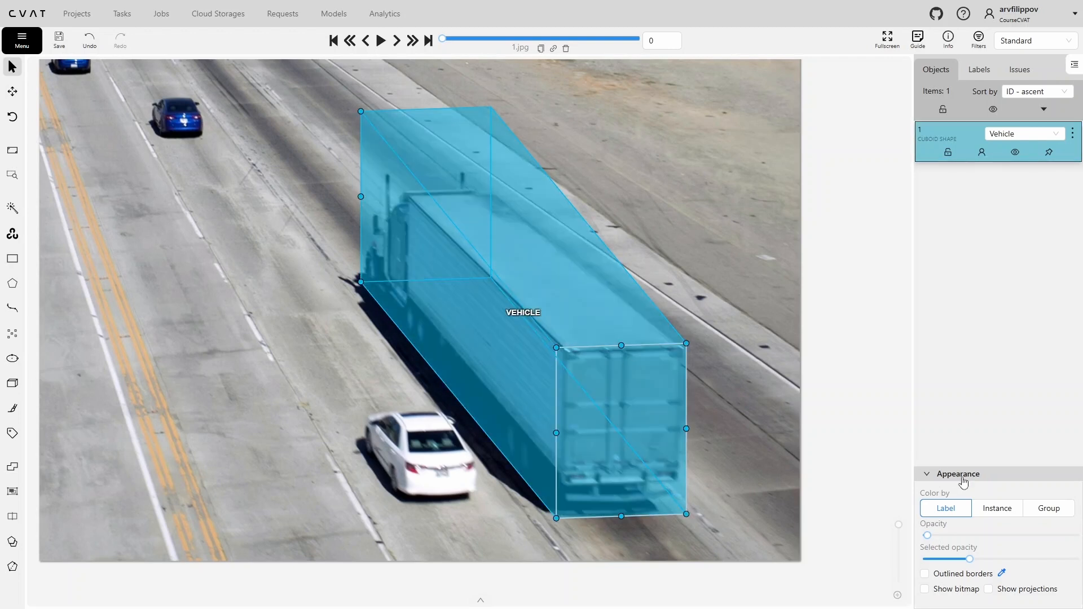
click(1009, 594)
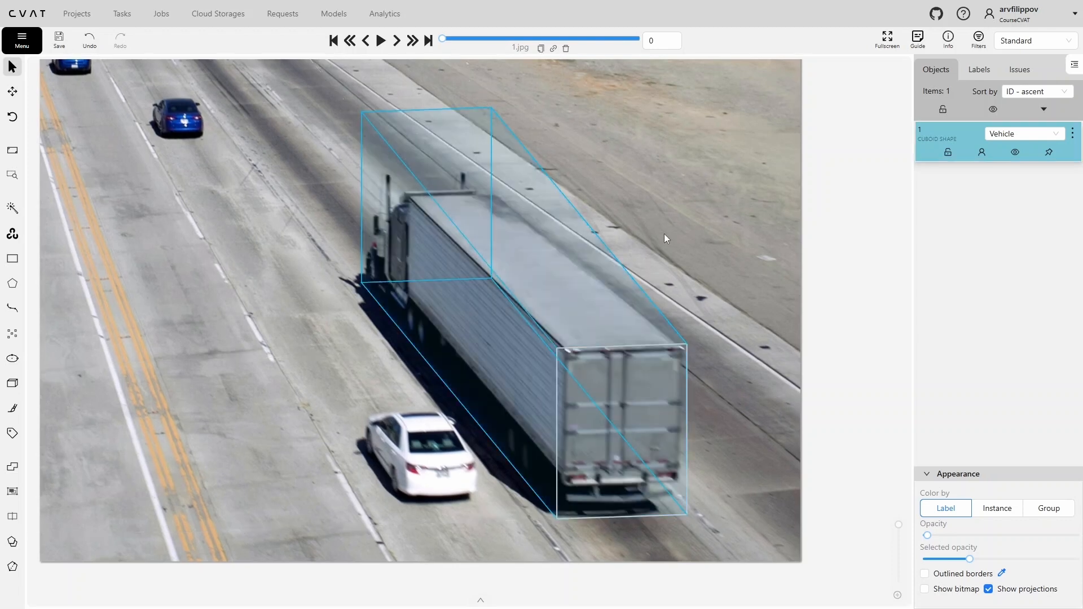
drag(646, 260, 712, 289)
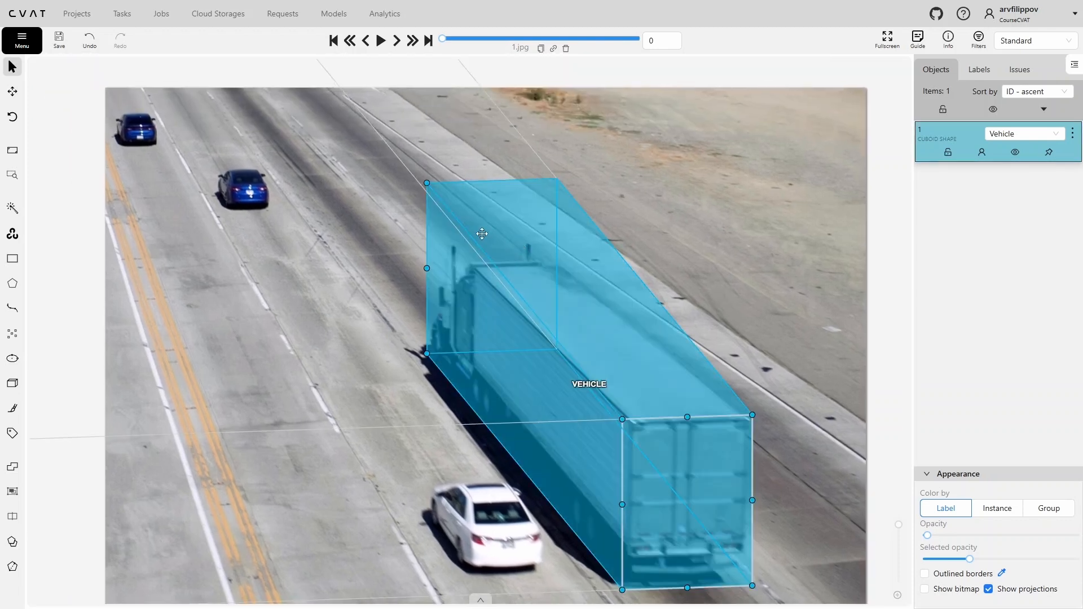
drag(427, 183, 427, 235)
drag(358, 351, 338, 258)
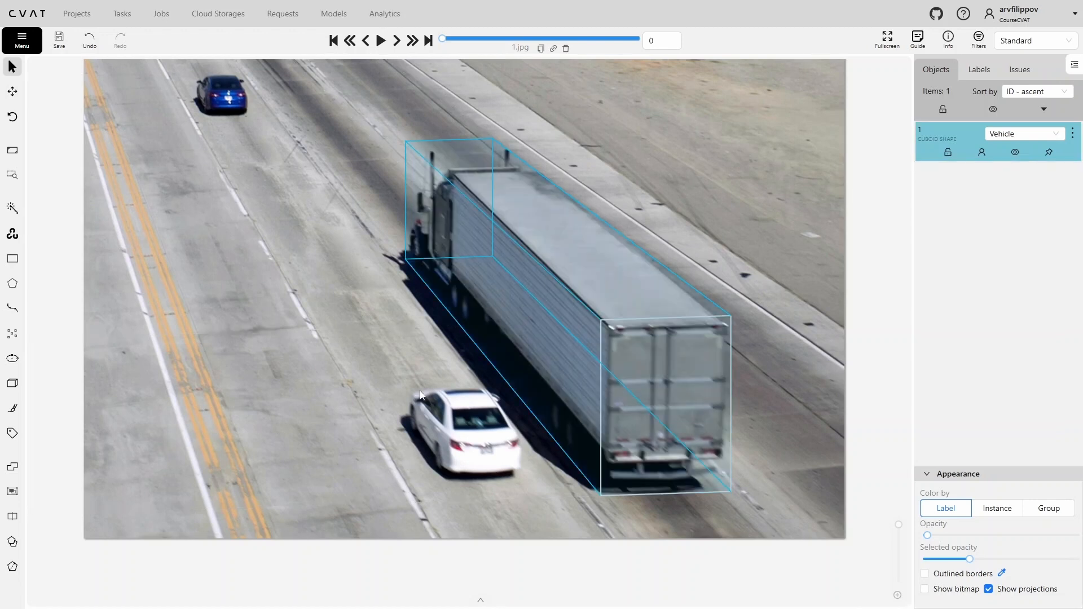
scroll(404, 232, up, 3)
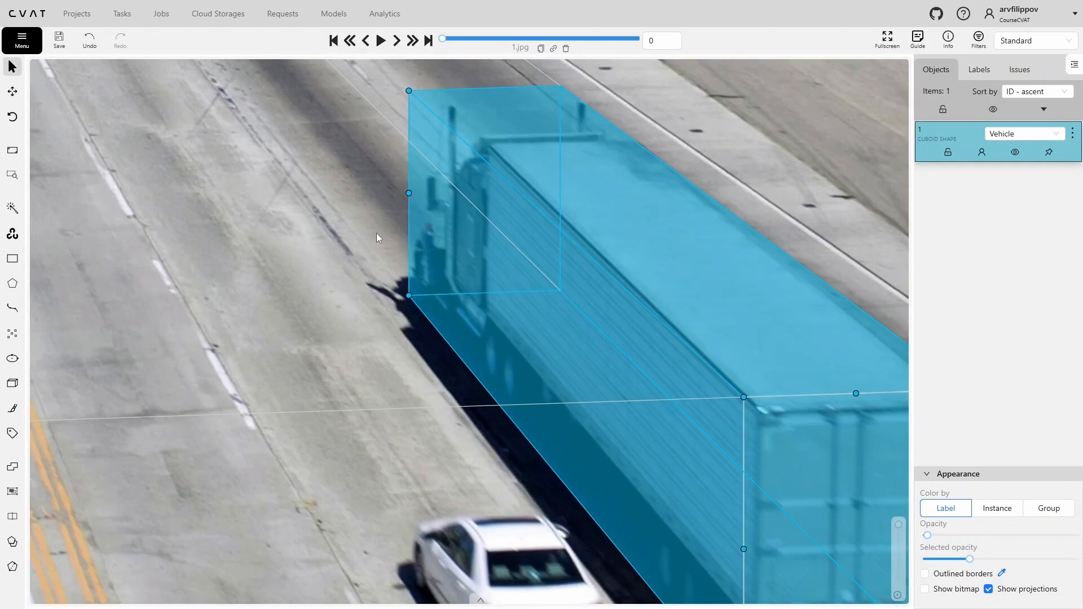
Step: Draw a four-point Vehicle cuboid around the white car beside the truck
scroll(310, 336, down, 3)
key(n)
scroll(492, 407, up, 3)
click(488, 326)
click(486, 405)
click(347, 407)
click(289, 309)
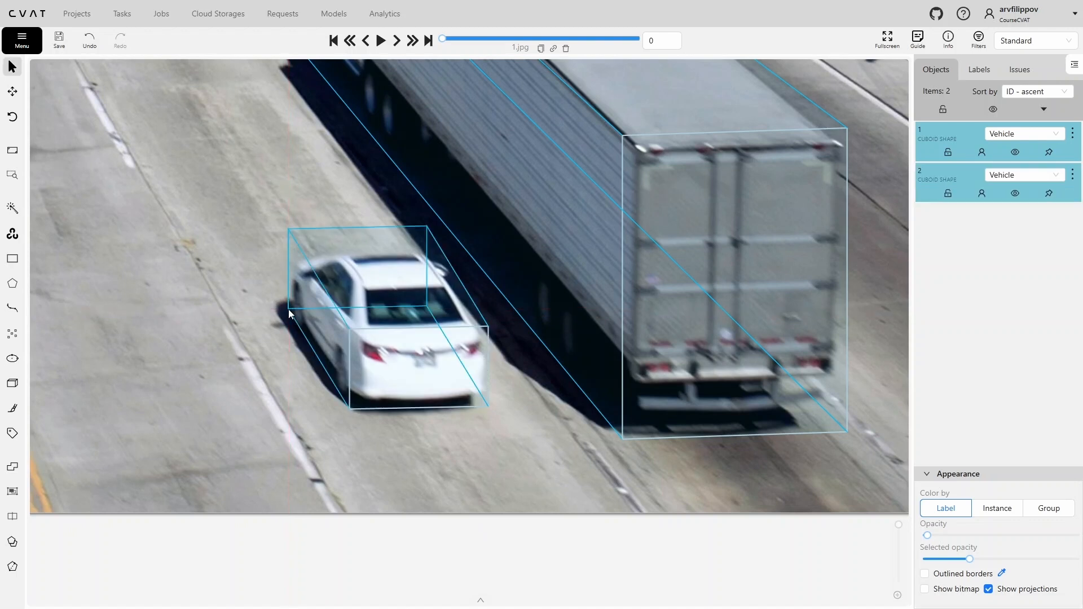
Step: Refine the white car's cuboid by adjusting its far face, the rear face's upper edge and its lower edge to fit the body
drag(251, 331, 289, 328)
scroll(330, 388, up, 1)
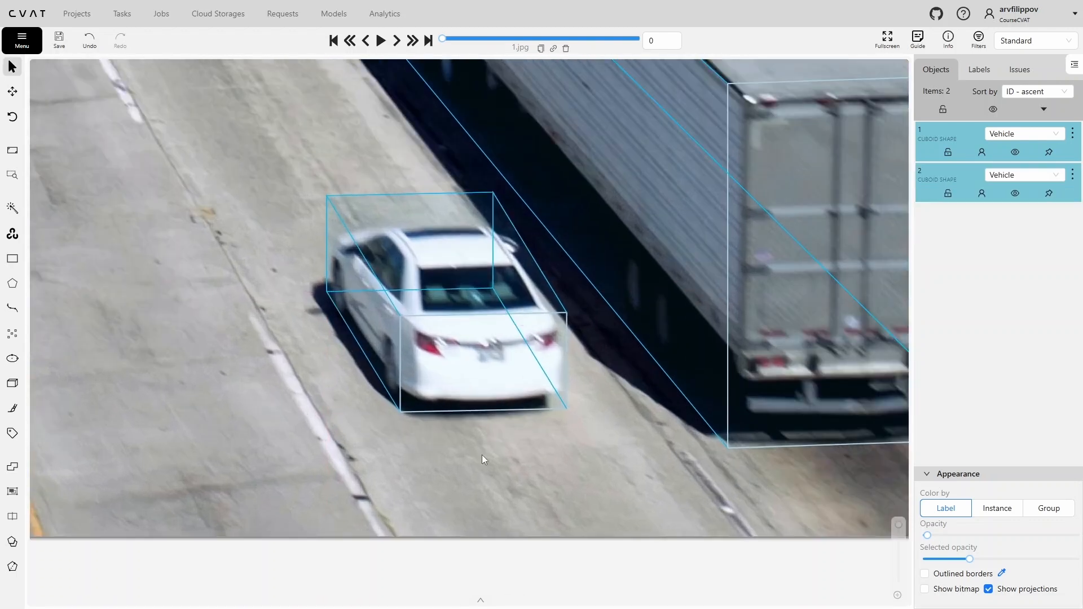
drag(335, 265, 334, 270)
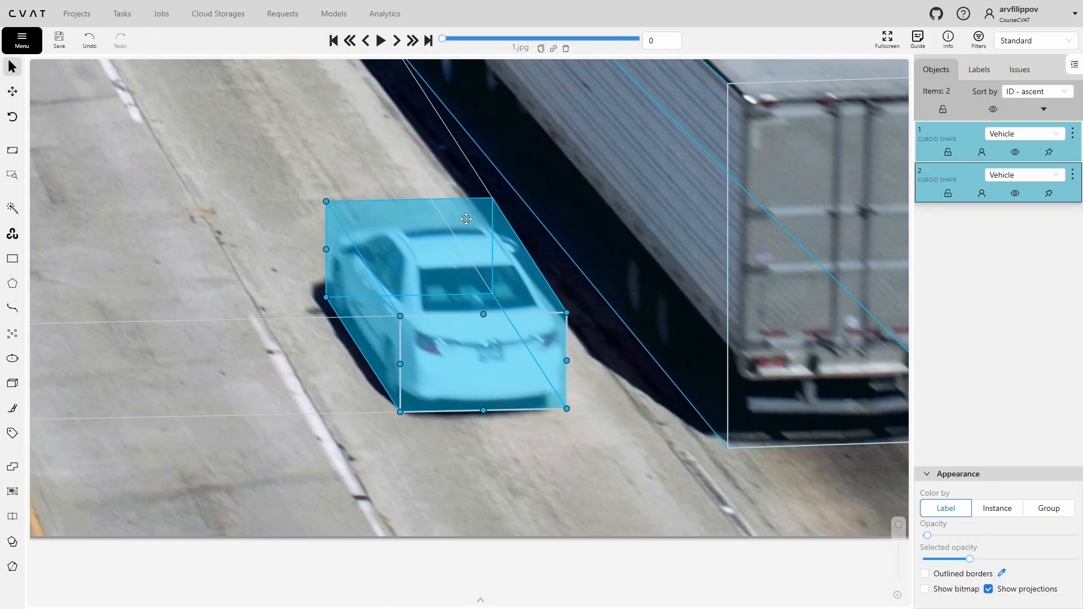
drag(326, 202, 326, 209)
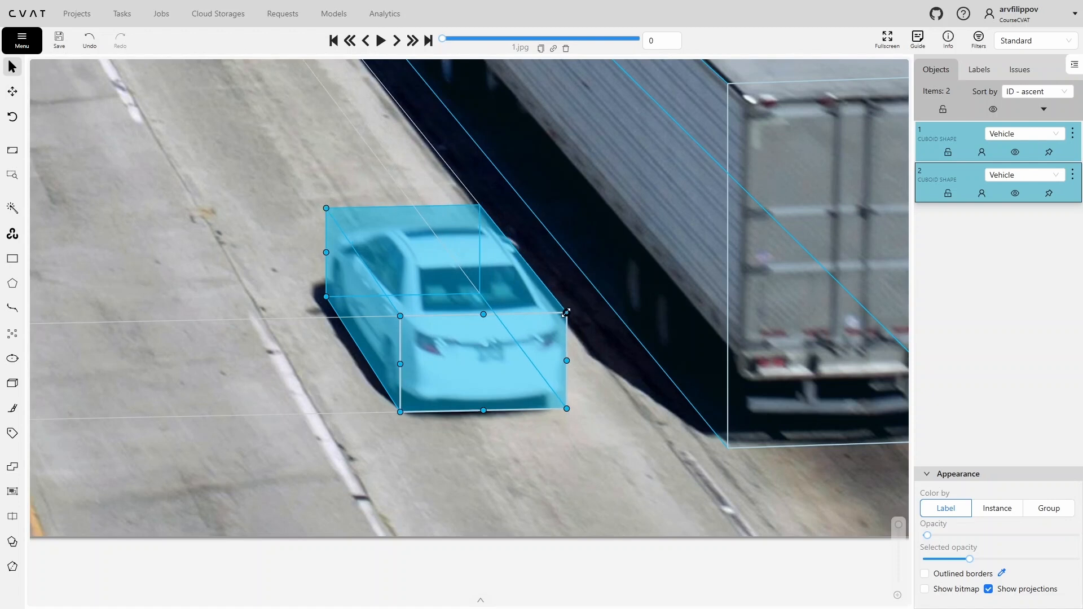
drag(566, 312, 567, 306)
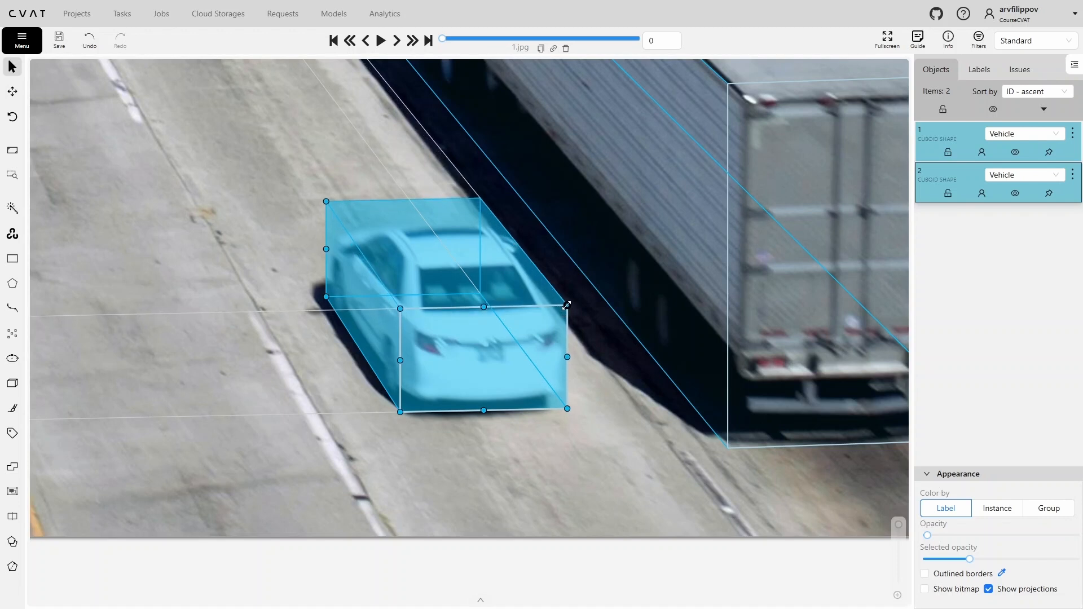
drag(484, 411, 483, 408)
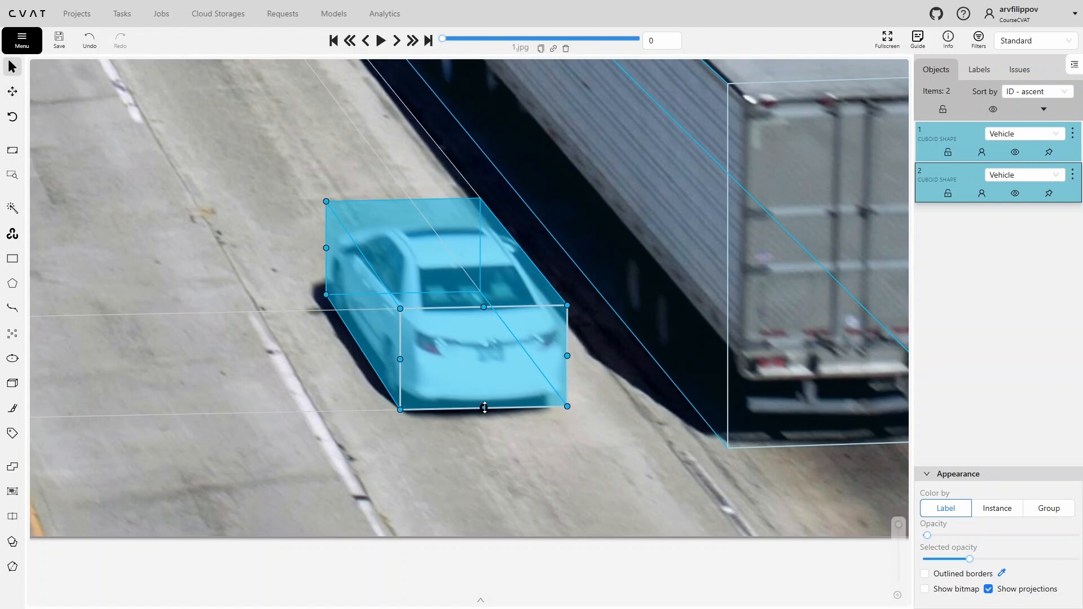
scroll(378, 428, down, 4)
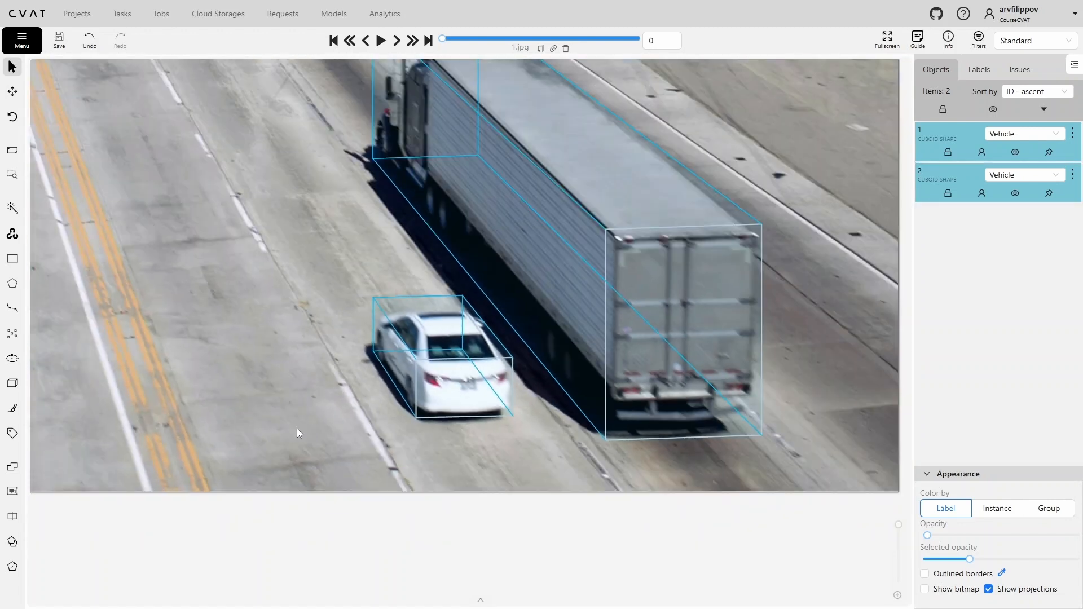
scroll(361, 333, up, 4)
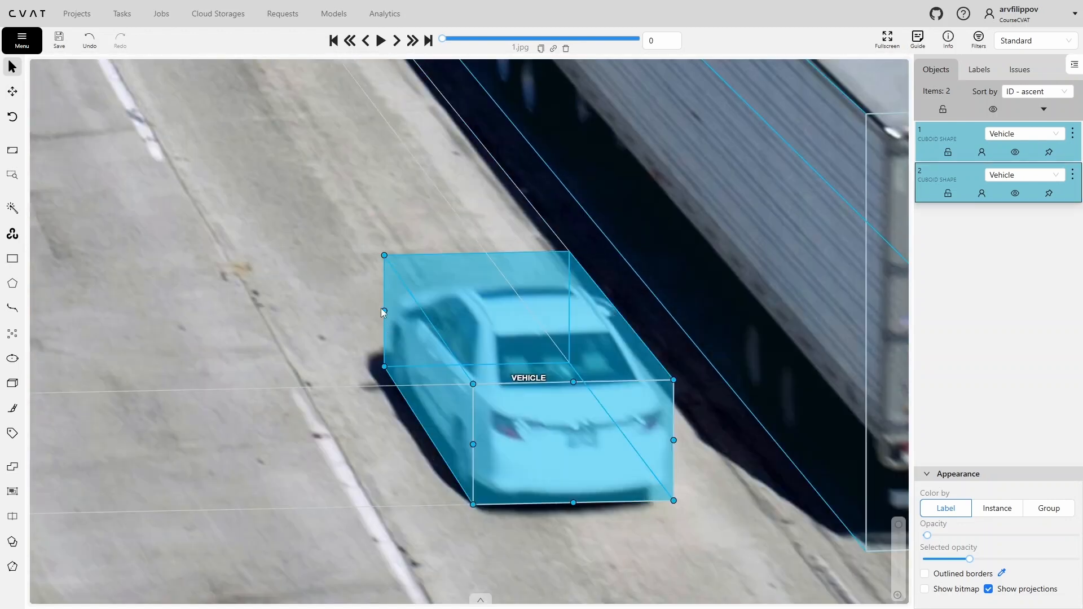
scroll(333, 327, down, 3)
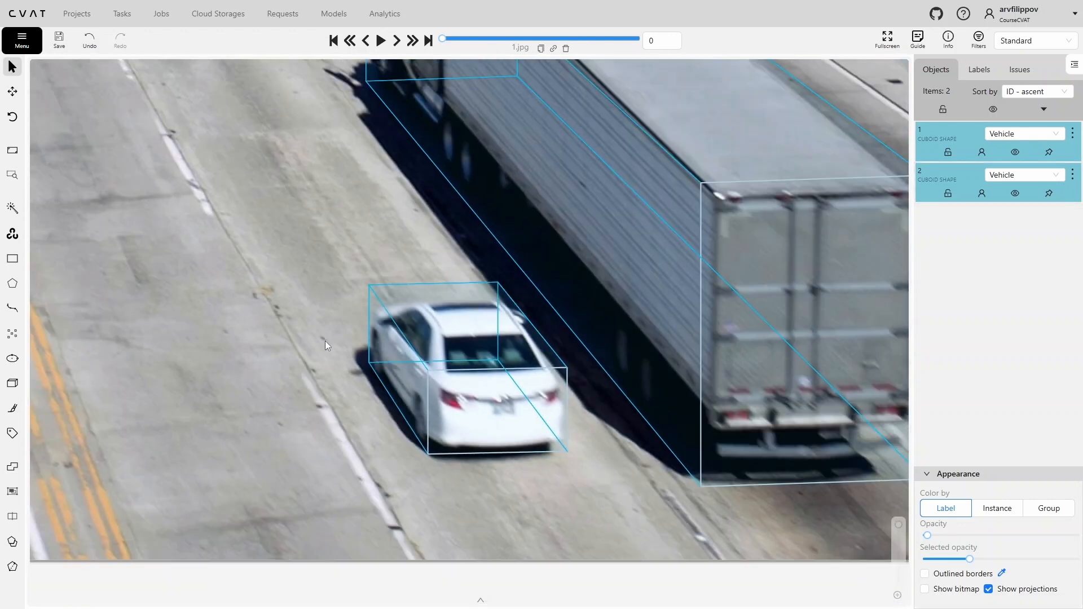
Step: Draw a four-point Vehicle cuboid around the blue car nearest the truck
scroll(299, 296, down, 3)
drag(276, 245, 405, 429)
scroll(445, 354, up, 5)
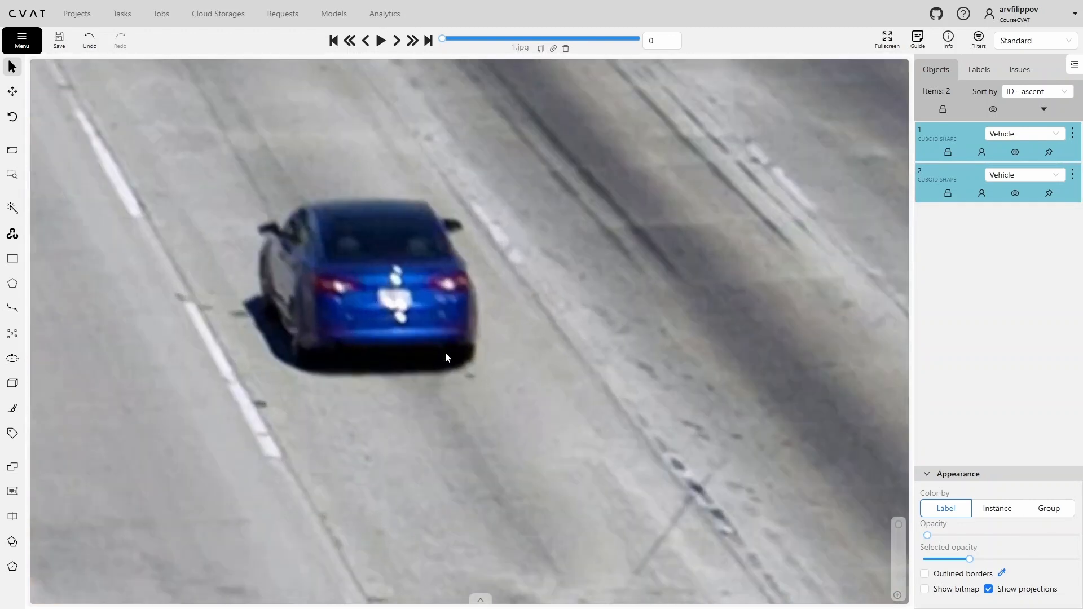
drag(446, 353, 484, 392)
key(n)
click(511, 280)
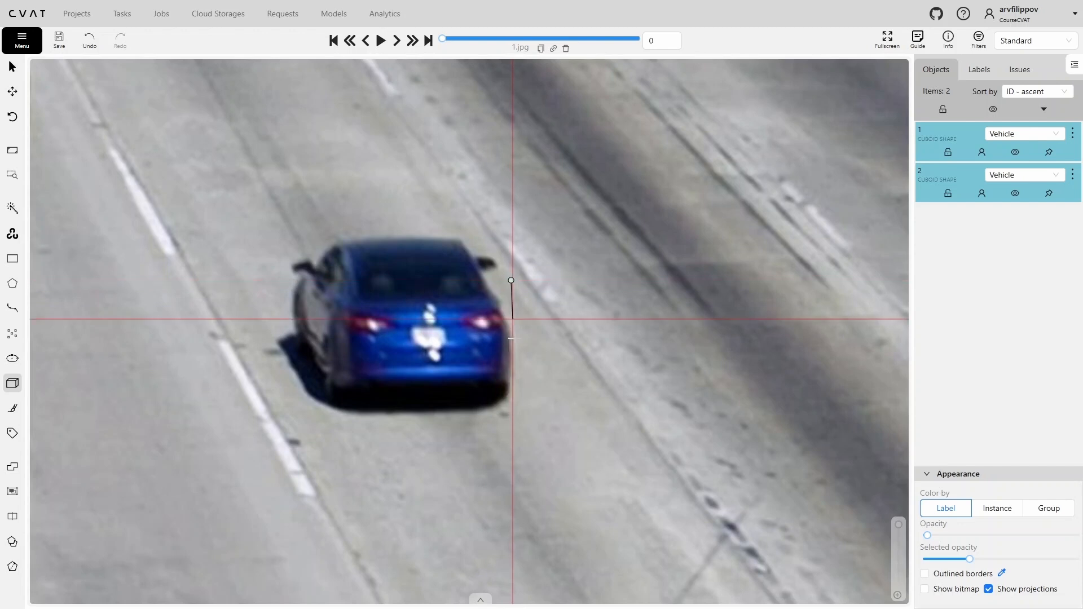
click(510, 400)
click(333, 403)
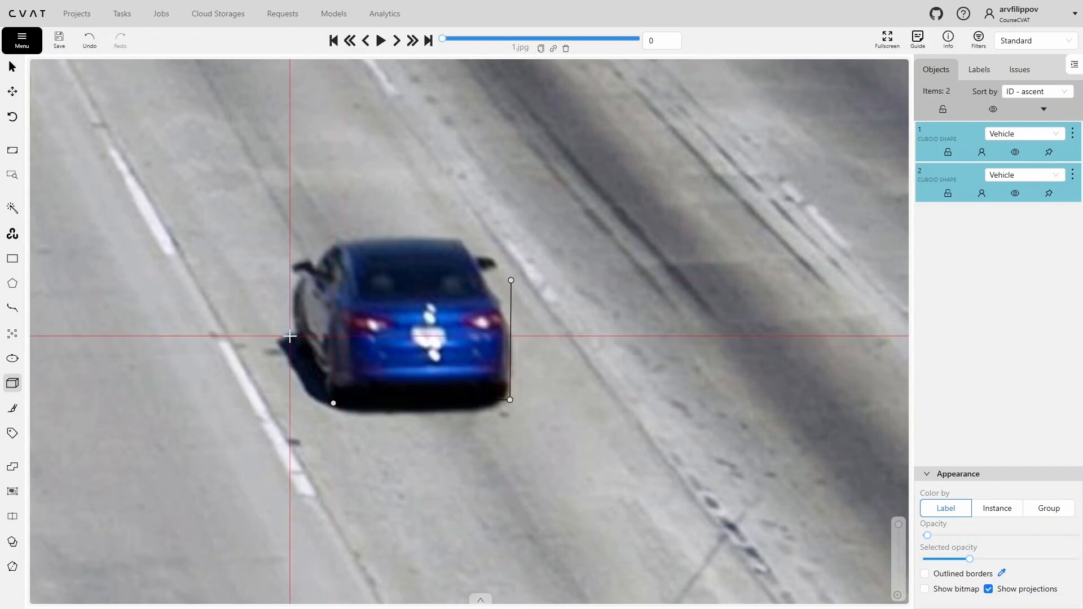
click(290, 338)
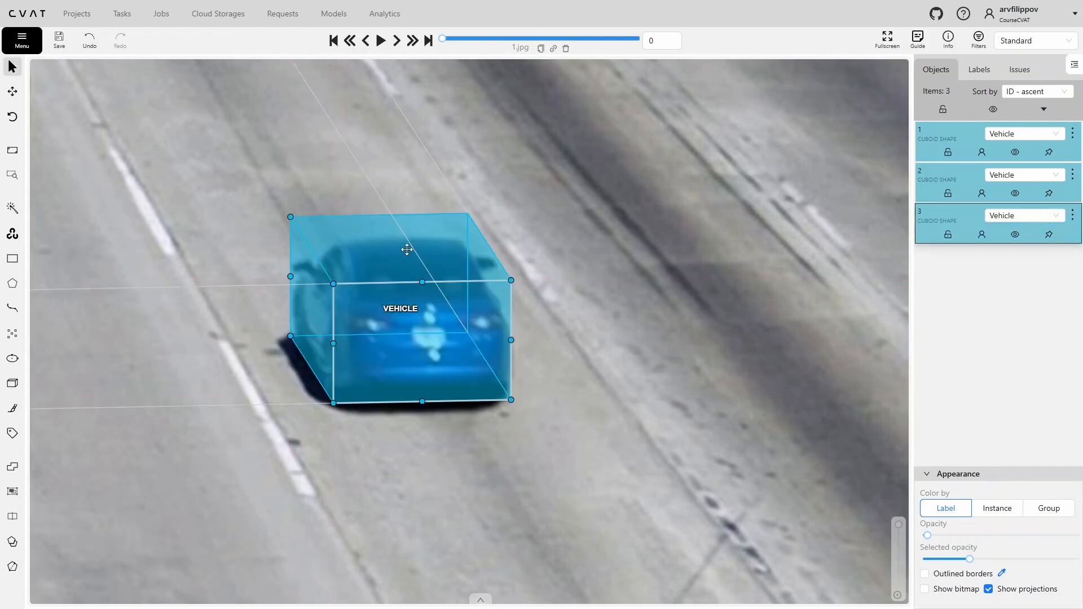
Step: Lower the upper edge of the far face on the blue car's cuboid to correct its perspective
scroll(464, 238, down, 3)
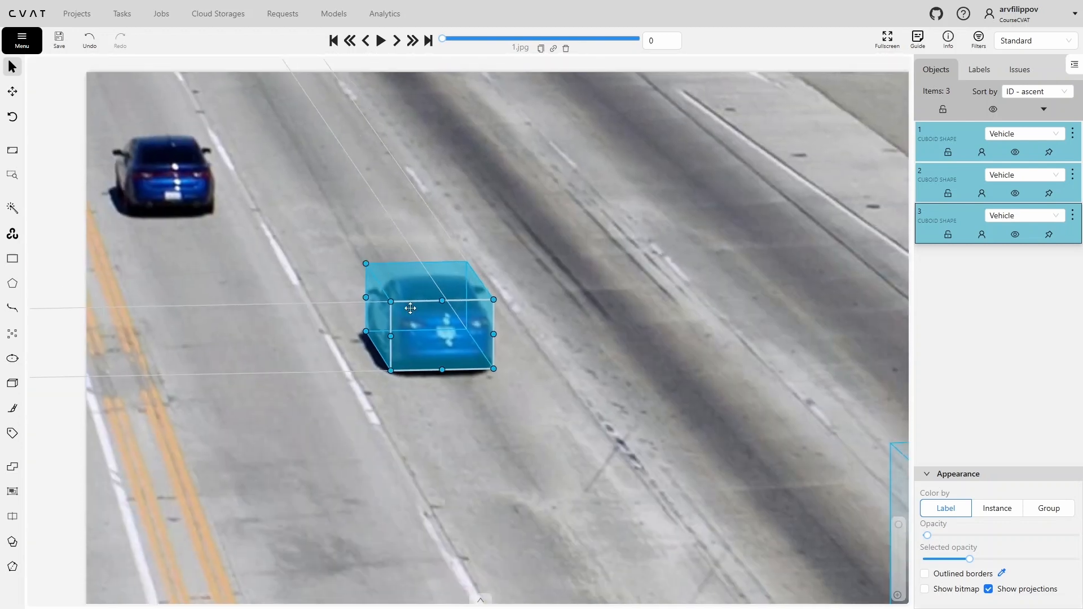
scroll(410, 308, up, 3)
drag(334, 232, 333, 236)
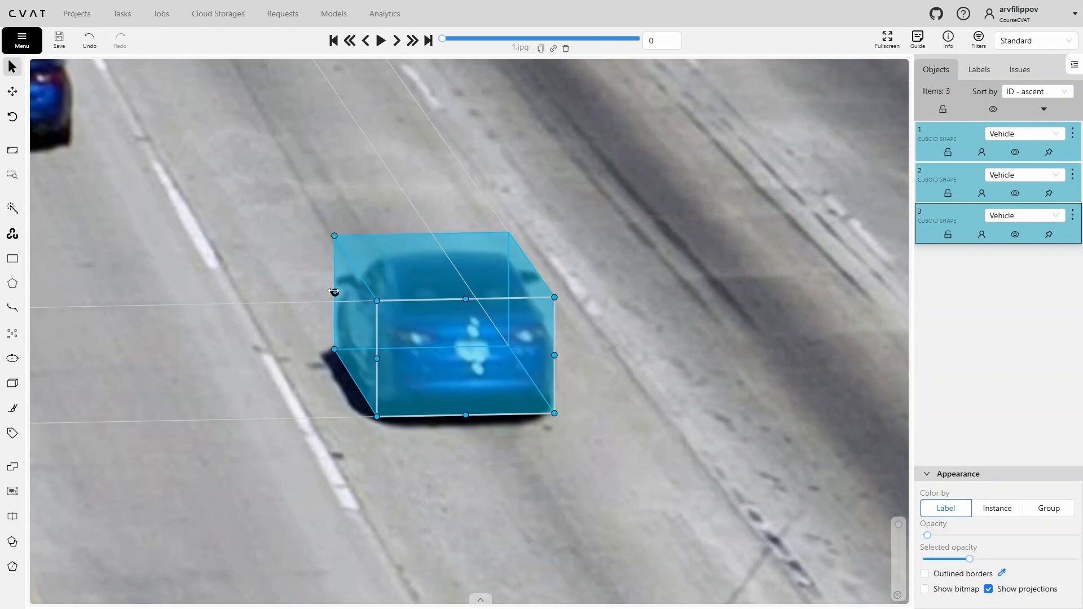
Step: Draw a four-point Vehicle cuboid around the farther blue car near the image's upper-left corner
scroll(293, 372, down, 3)
drag(287, 374, 316, 388)
drag(250, 314, 499, 397)
scroll(498, 398, up, 1)
key(n)
click(522, 270)
click(521, 375)
click(367, 376)
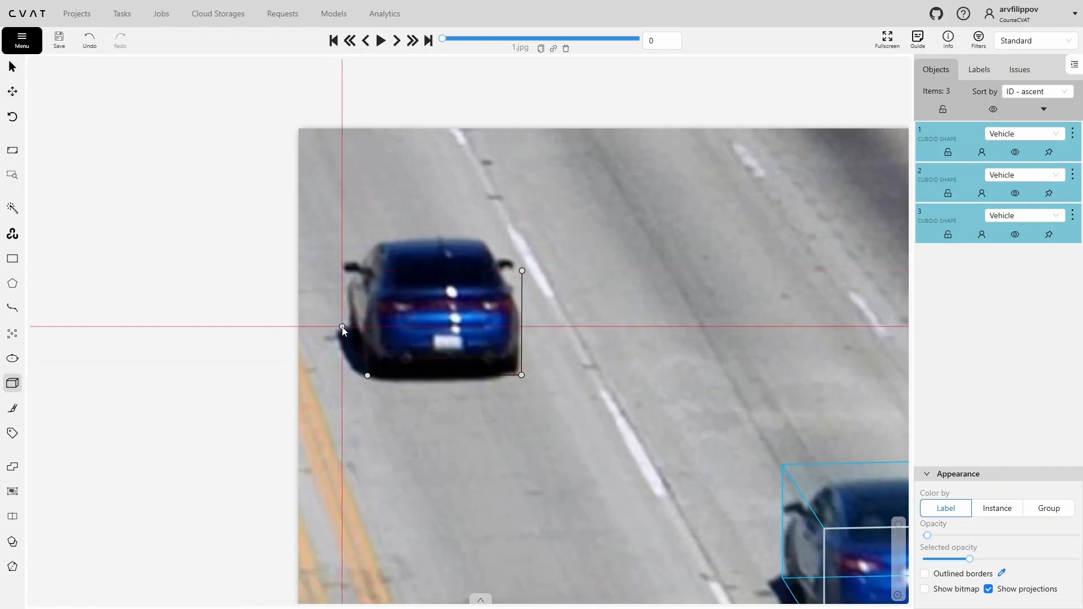
click(343, 327)
Step: Lower the upper edge of the farther blue car's cuboid to fit its roof
scroll(441, 305, down, 3)
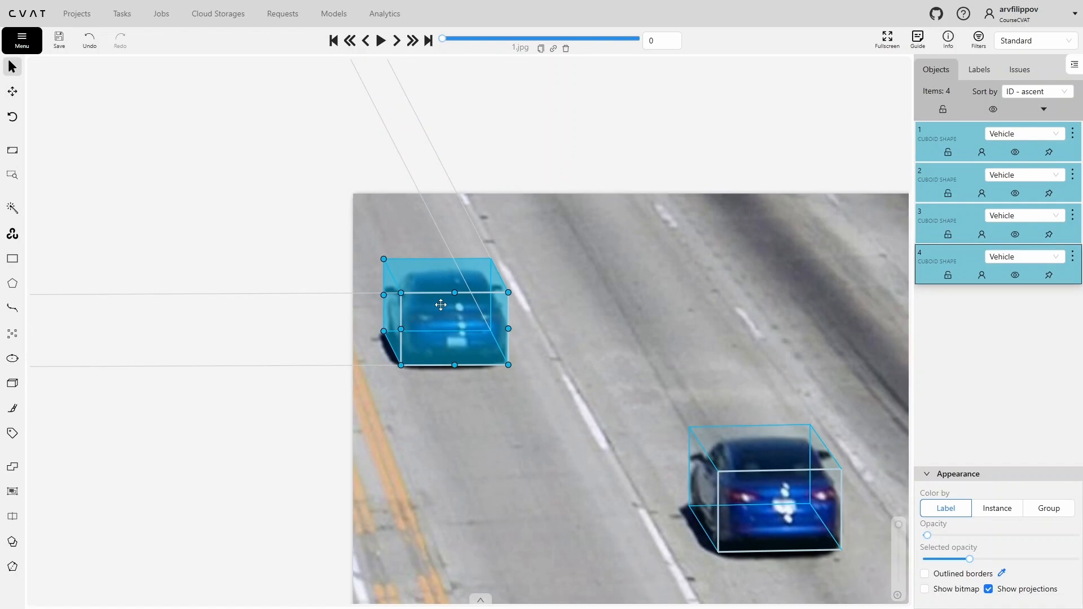
scroll(441, 304, up, 3)
drag(464, 286, 464, 295)
scroll(594, 361, down, 2)
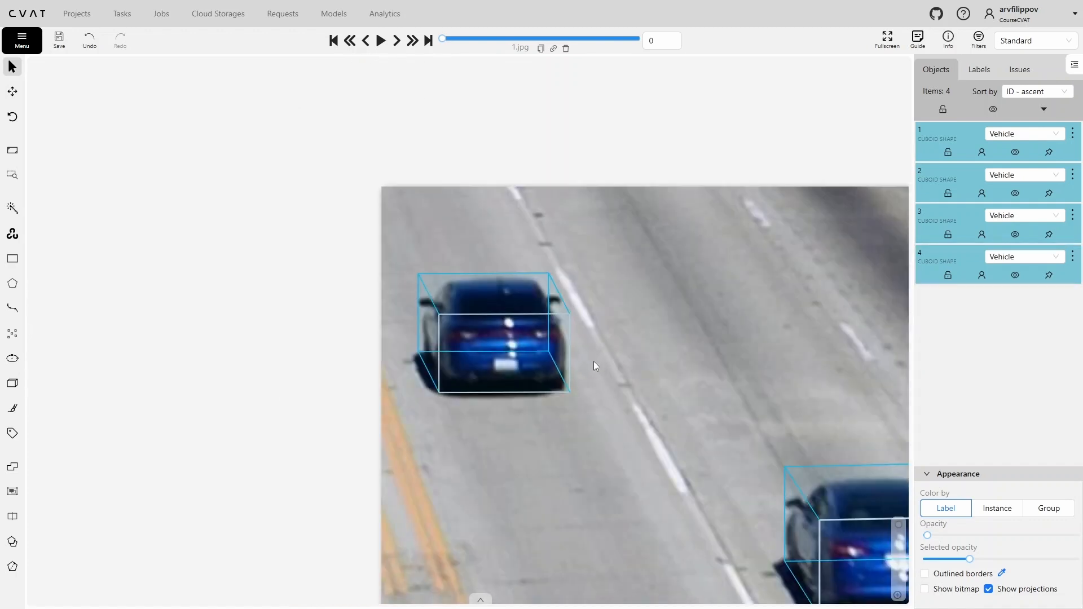
scroll(594, 362, down, 4)
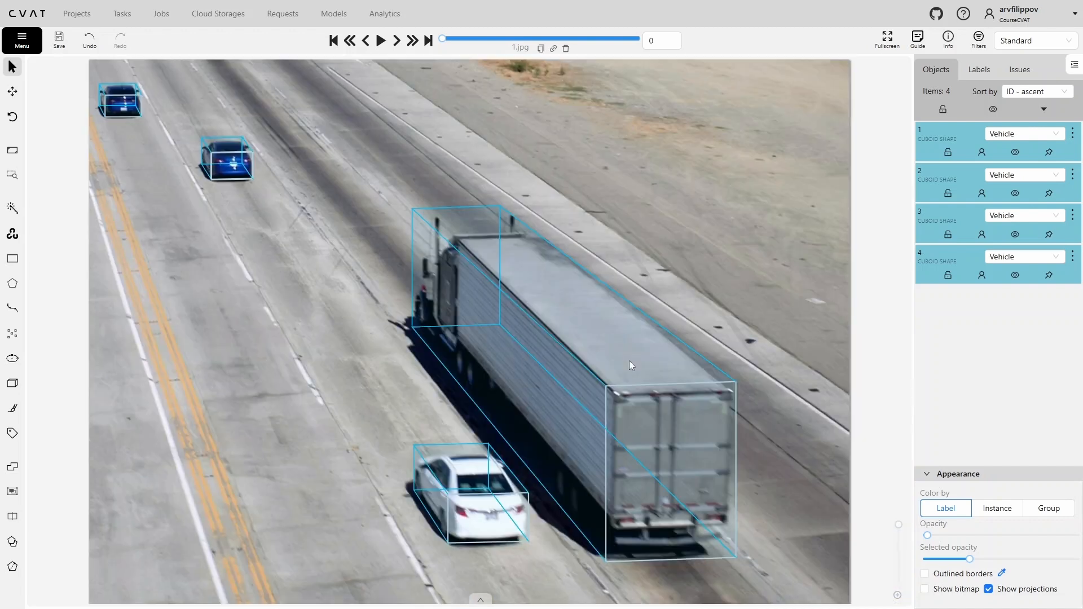
Step: Go to 2.jpg and draw a four-point Vehicle cuboid around the black car, starting from its mirror side away from the guardrail
key(f)
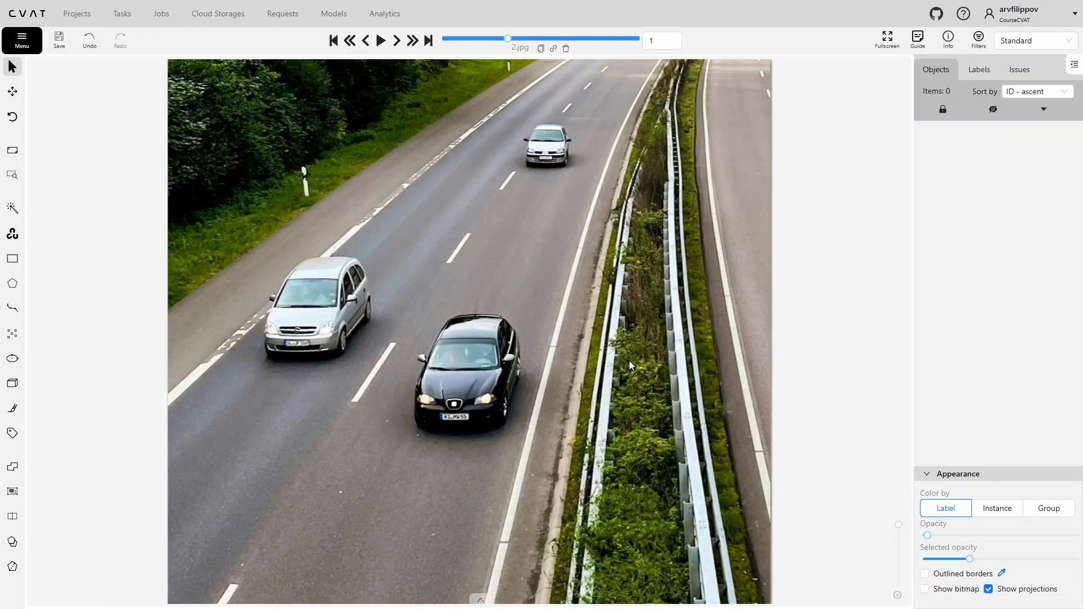
scroll(505, 431, up, 5)
key(n)
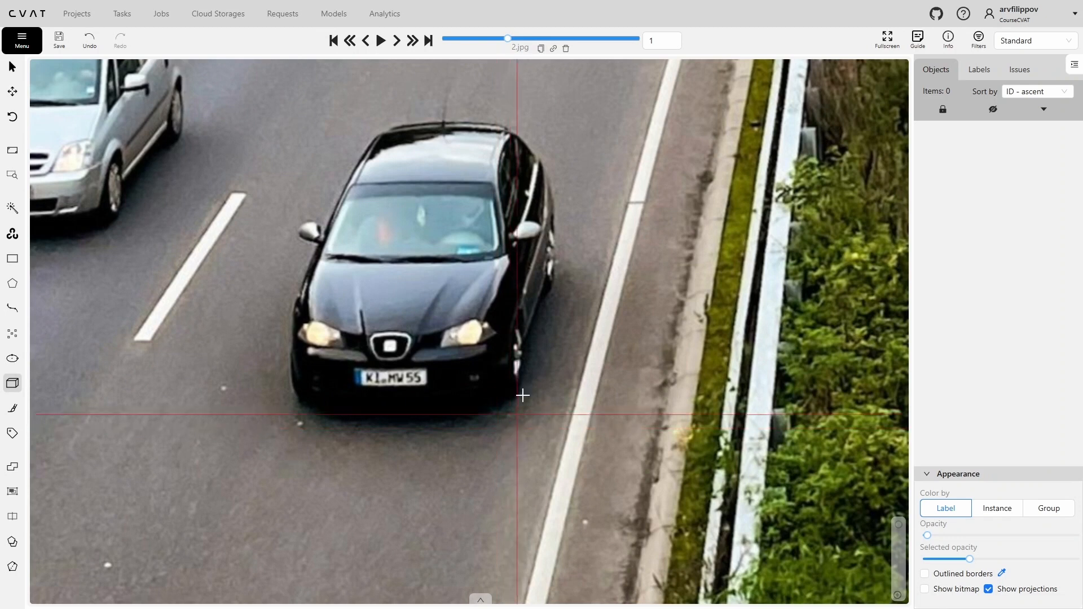
click(519, 257)
right_click(523, 408)
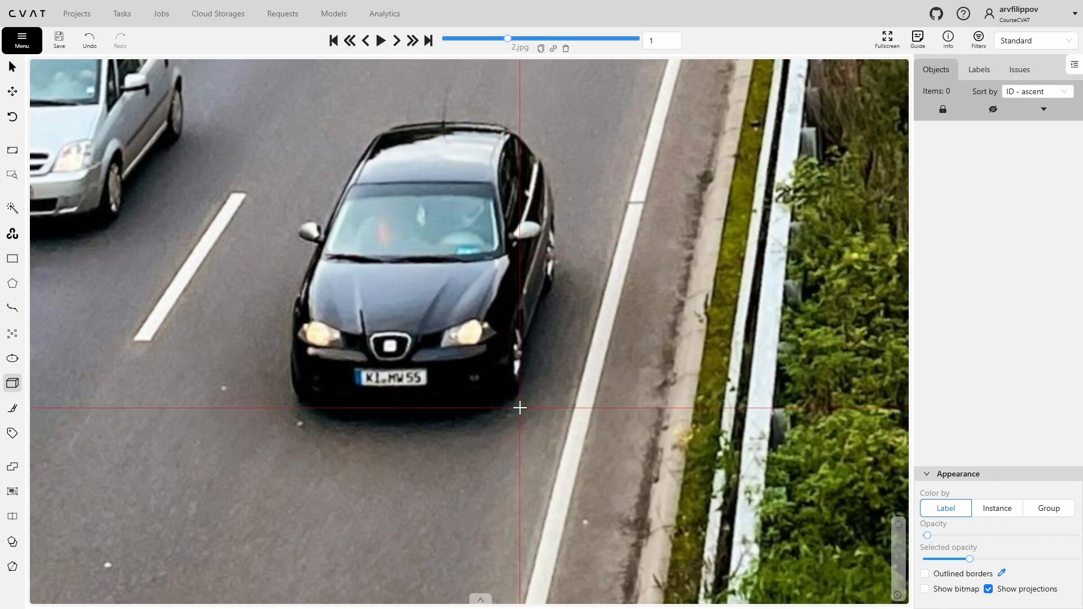
click(288, 197)
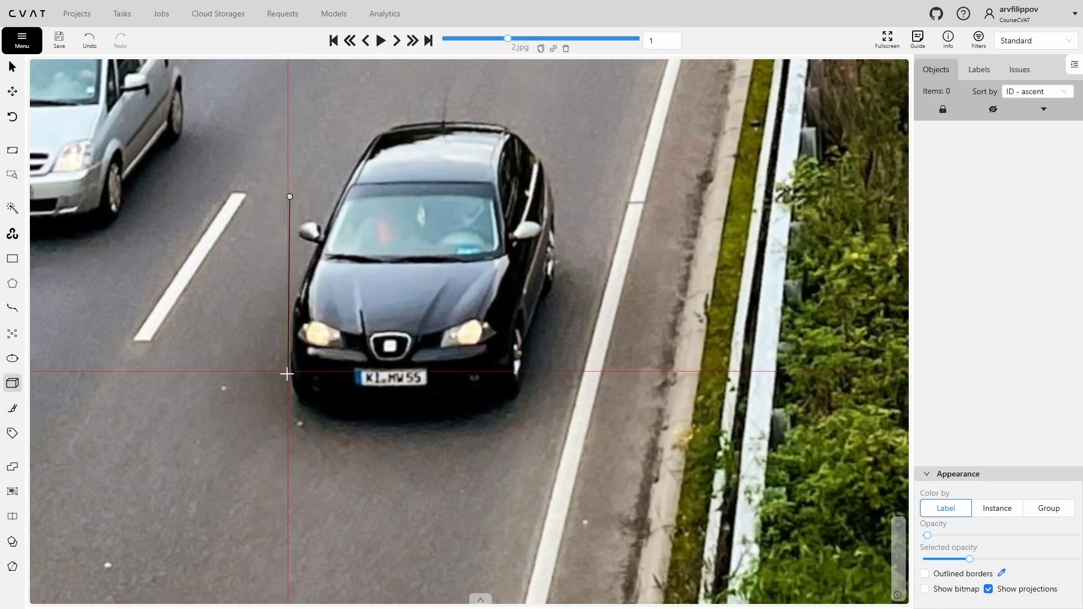
click(288, 406)
click(515, 408)
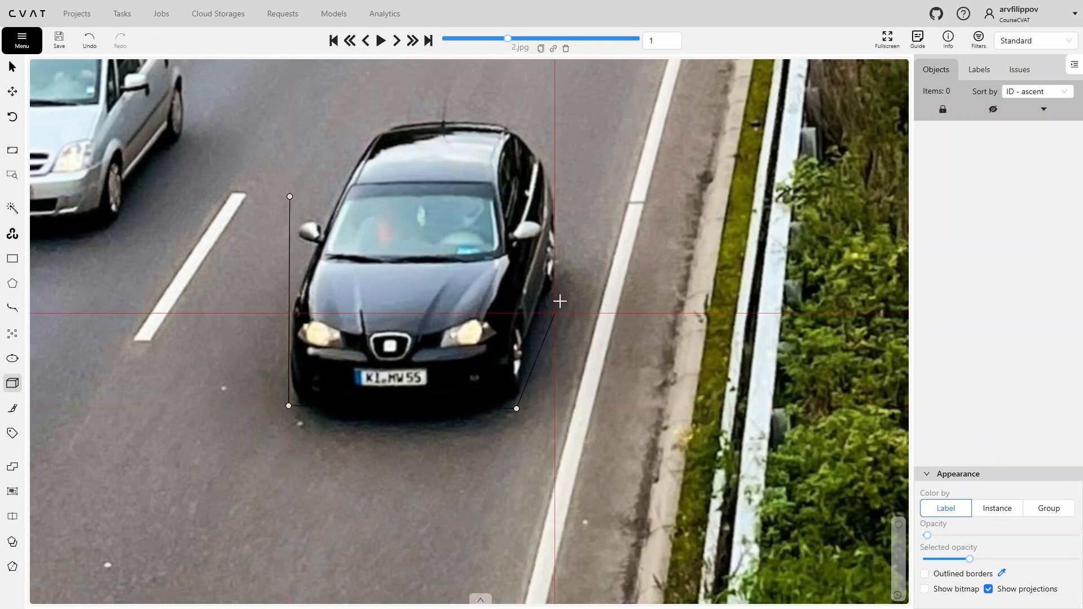
click(559, 298)
drag(607, 295, 612, 337)
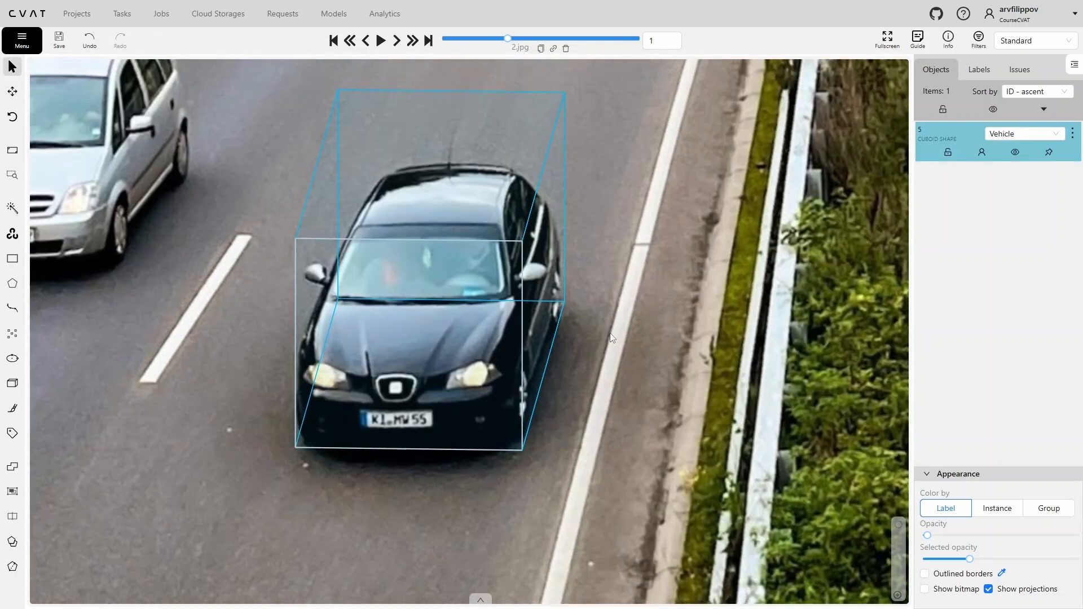
Step: Lower the upper edge of the black car's cuboid to the roof and nudge the front face's side and lower edges outward
scroll(613, 336, down, 5)
scroll(509, 255, up, 2)
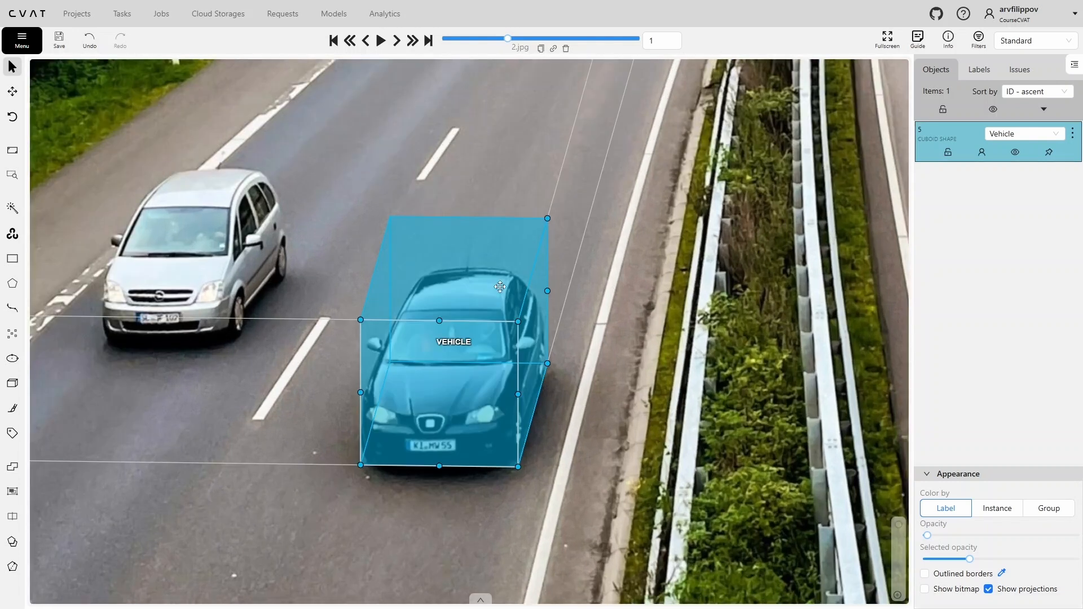
drag(548, 219, 549, 222)
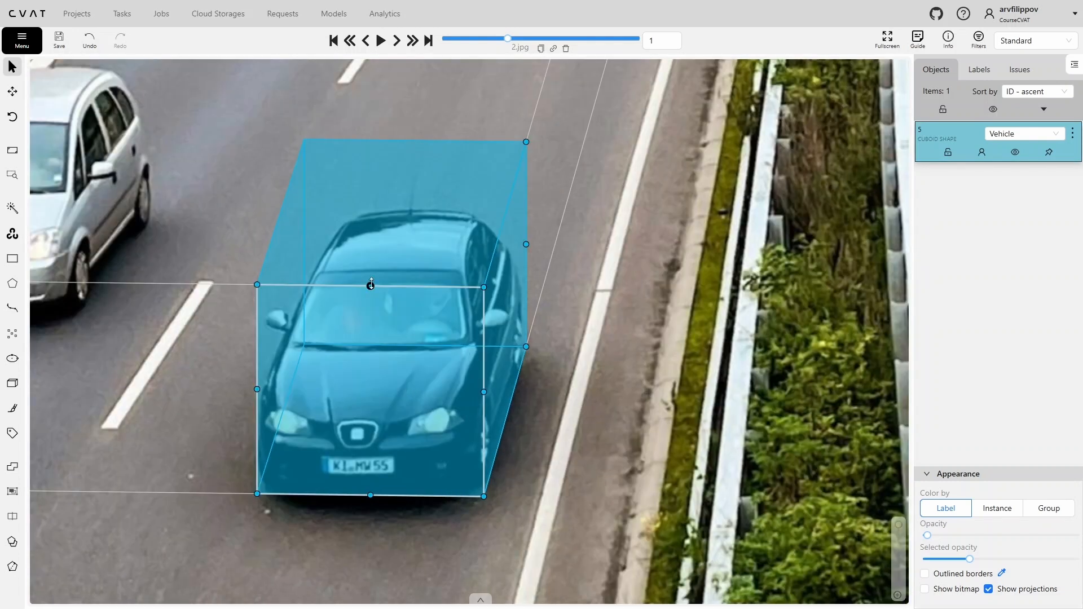
drag(370, 286, 368, 350)
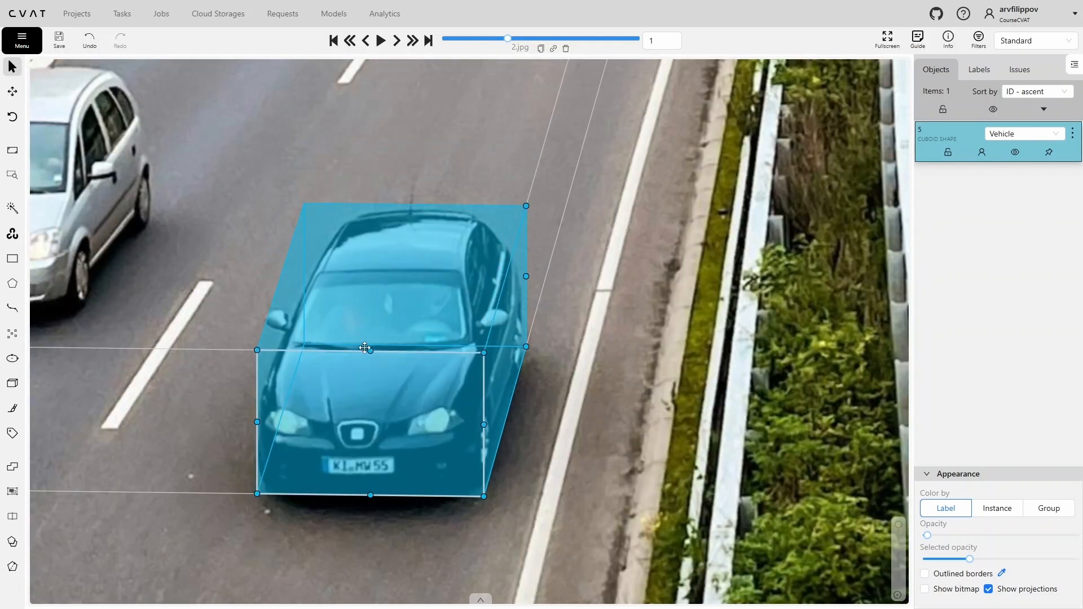
drag(255, 422, 254, 422)
drag(369, 495, 369, 498)
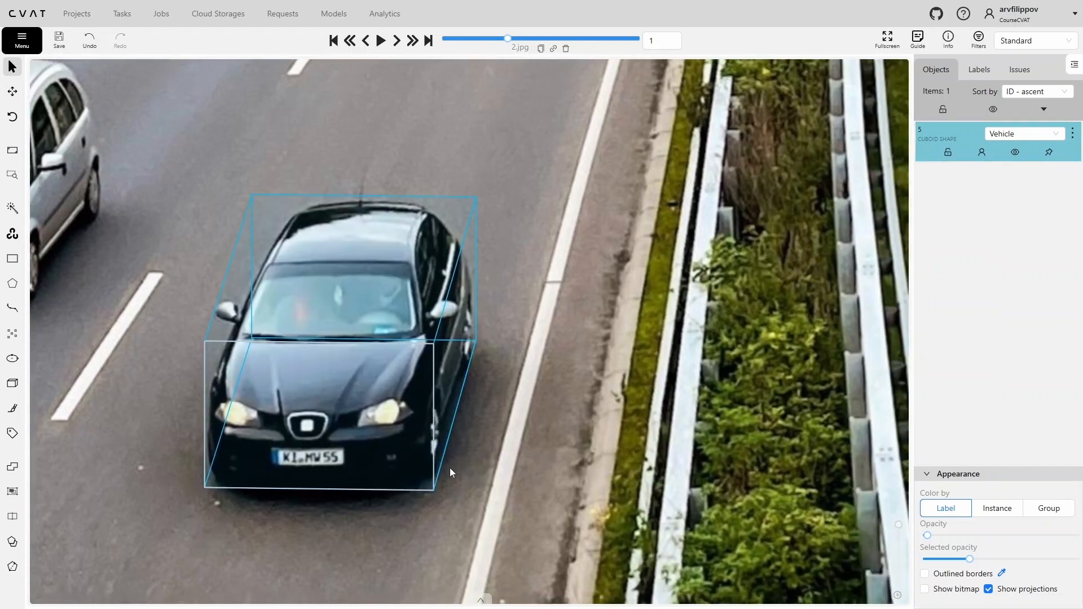
Step: Refine the black car's cuboid by adjusting the front face's guardrail-side edge and the far face's corners to the body
drag(433, 417, 430, 417)
drag(455, 221, 455, 214)
drag(476, 342, 477, 340)
scroll(476, 463, down, 1)
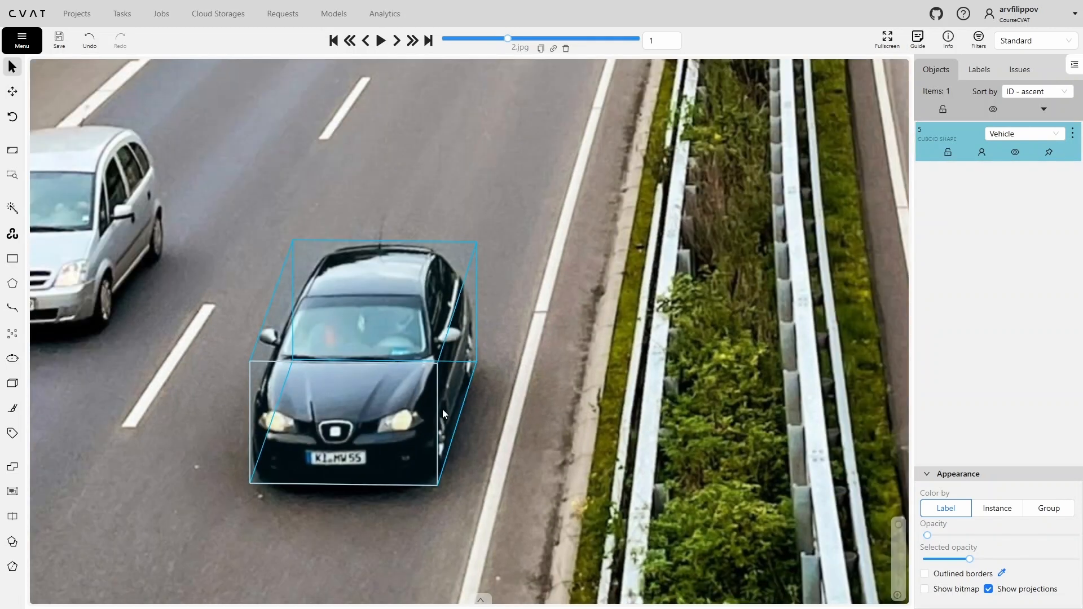
scroll(392, 302, up, 2)
drag(513, 218, 514, 220)
scroll(562, 275, down, 2)
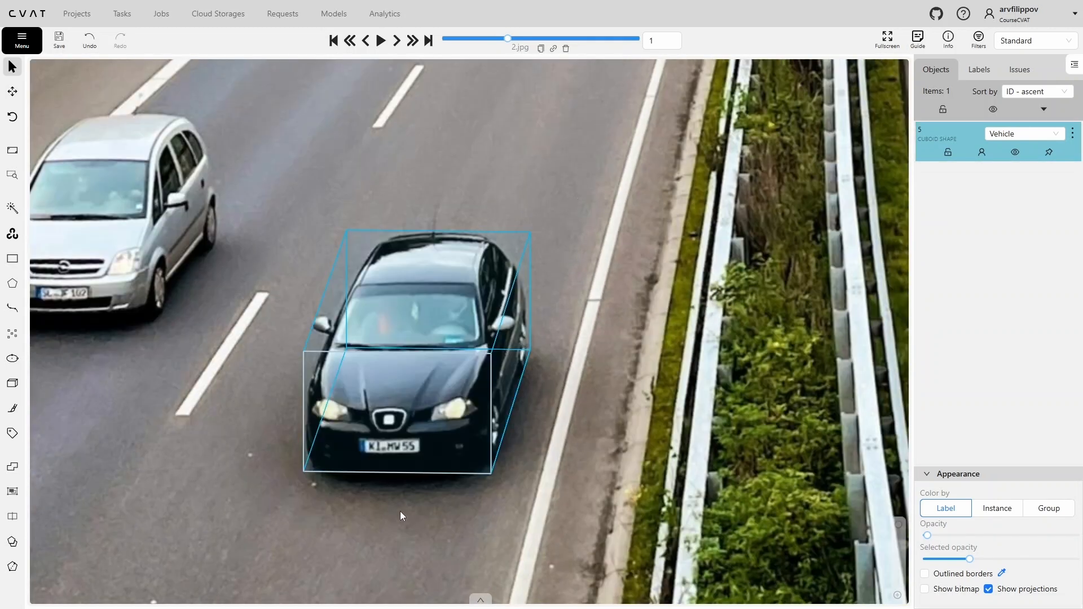
Step: Draw a four-point Vehicle cuboid around the silver minivan and lower its upper edge to the roof
drag(128, 316, 439, 429)
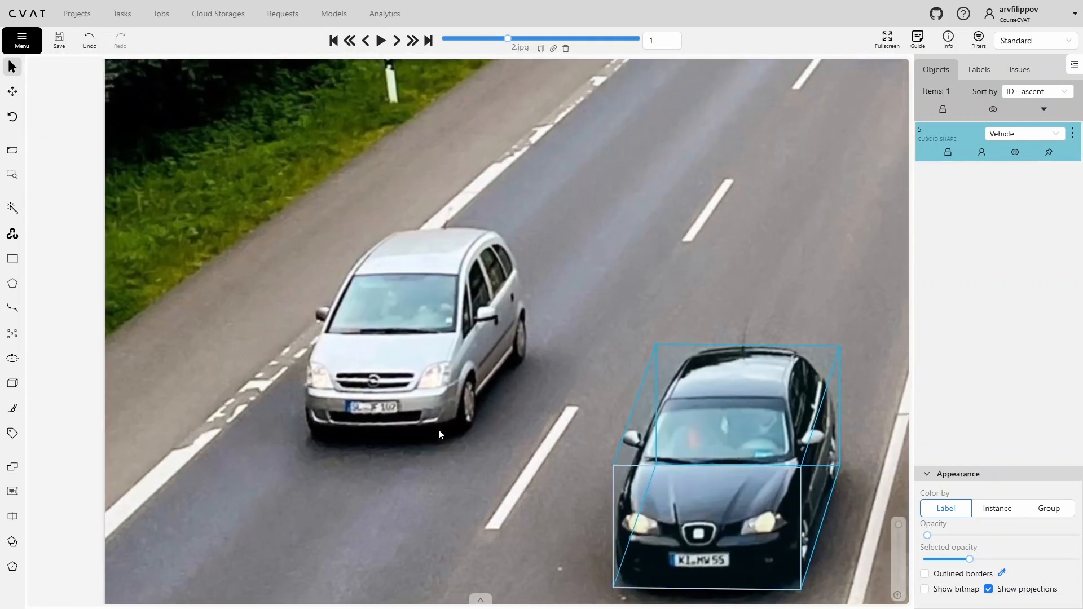
scroll(463, 430, up, 2)
key(n)
click(241, 233)
click(247, 468)
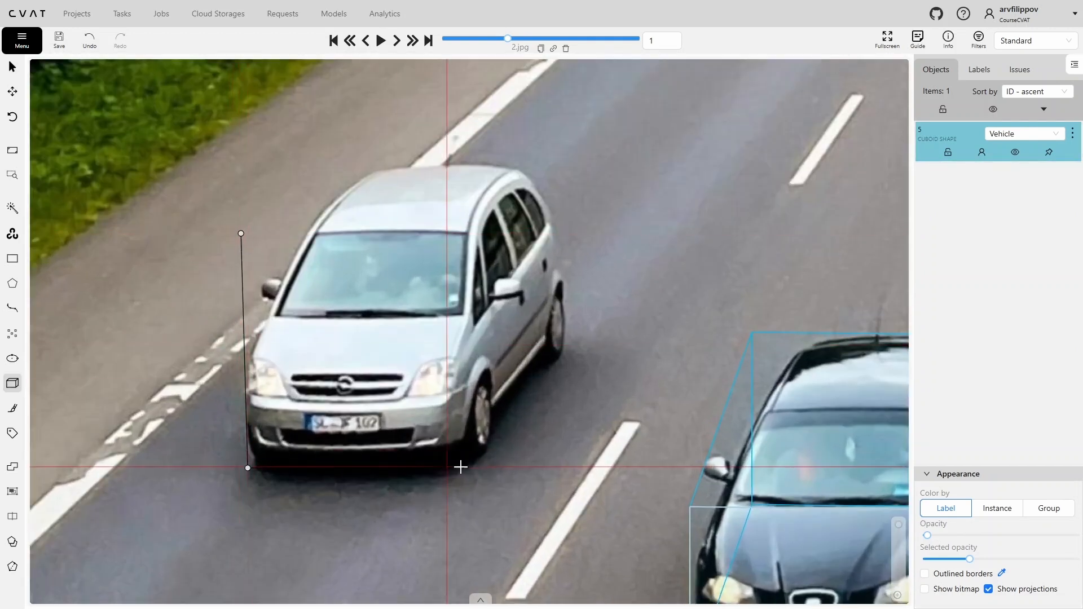
click(567, 345)
drag(360, 233, 359, 283)
scroll(359, 283, down, 3)
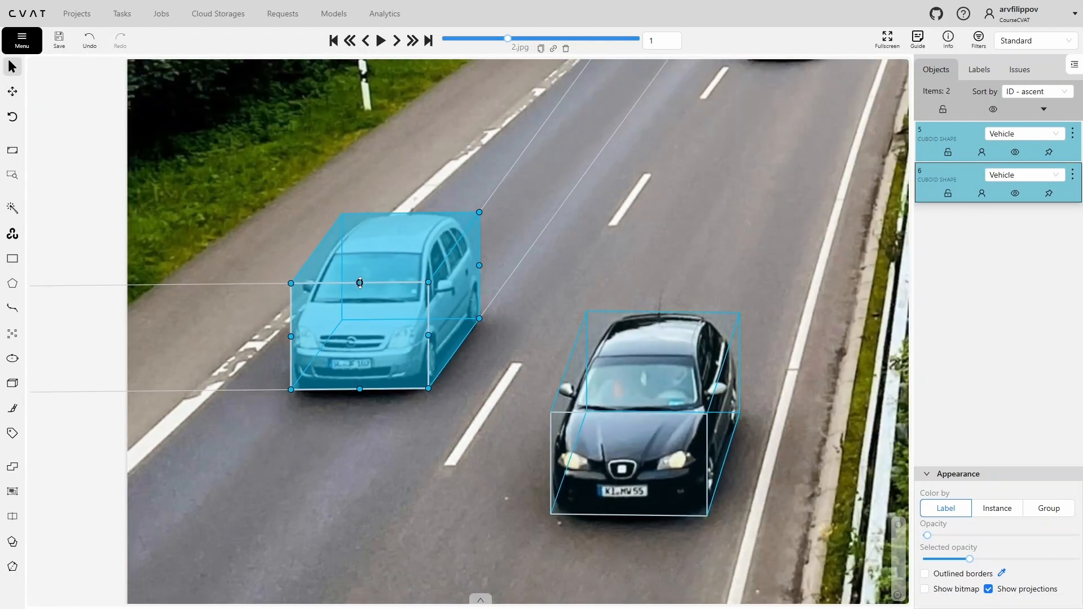
Step: Draw a four-point Vehicle cuboid around the farthest silver car on the road, including its mirrors
drag(519, 282, 436, 411)
scroll(437, 411, up, 2)
scroll(438, 412, up, 3)
key(n)
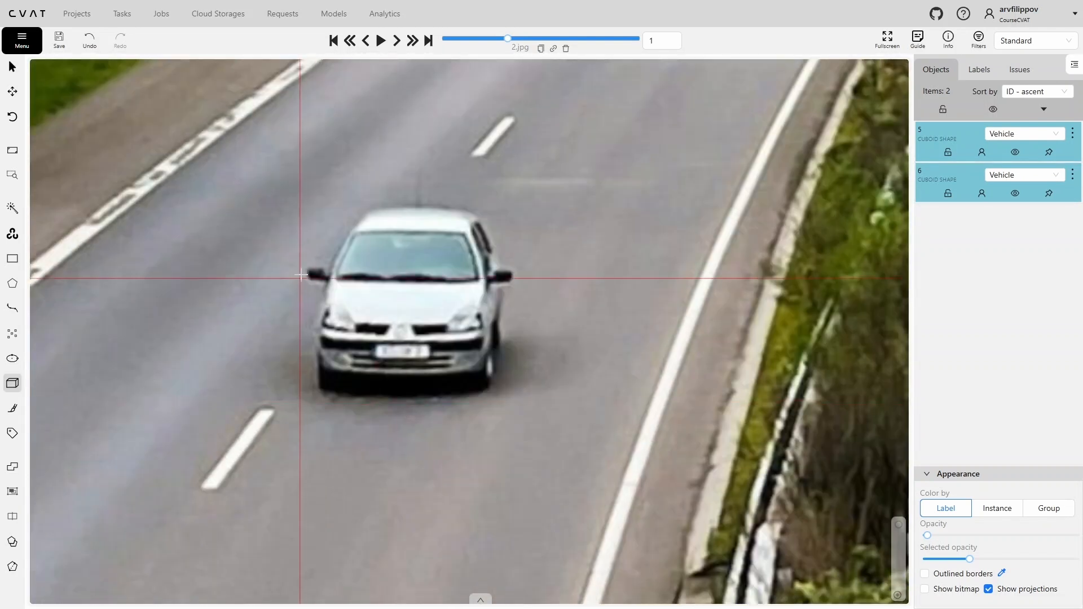
click(306, 262)
click(310, 398)
click(491, 392)
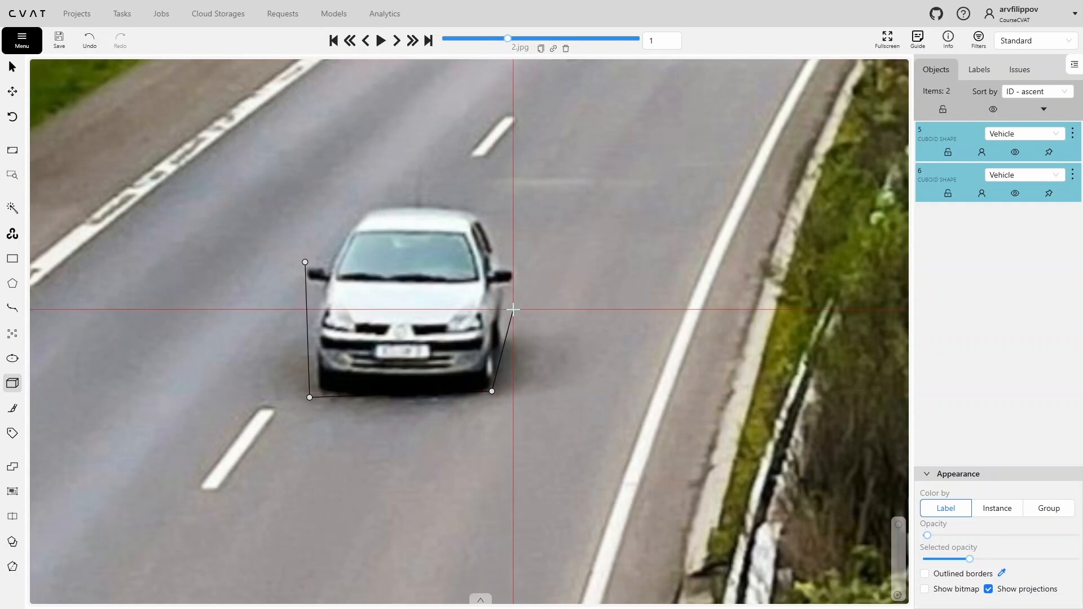
click(513, 320)
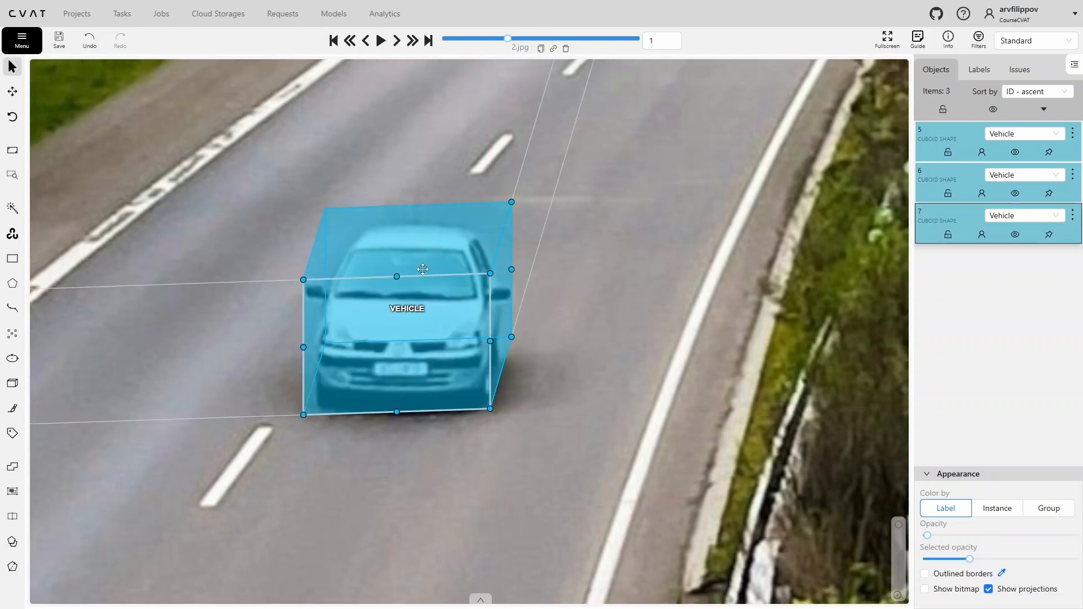
Step: Level the front face of the farthest silver car's cuboid and lower the far face's upper edge to the roof
drag(303, 280, 304, 272)
drag(397, 409, 396, 413)
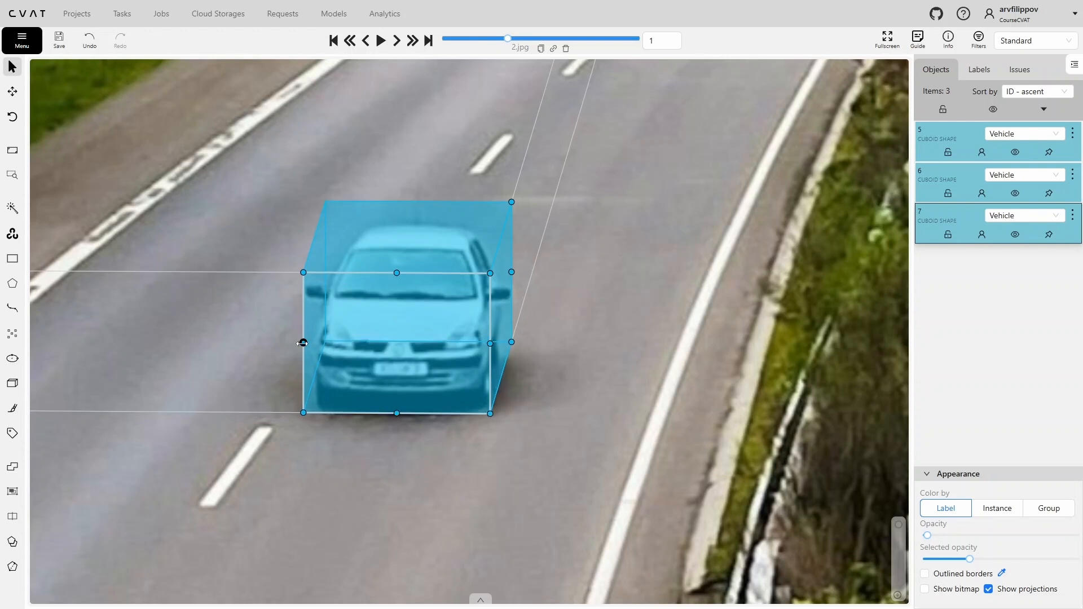
drag(512, 202, 513, 223)
scroll(589, 283, down, 3)
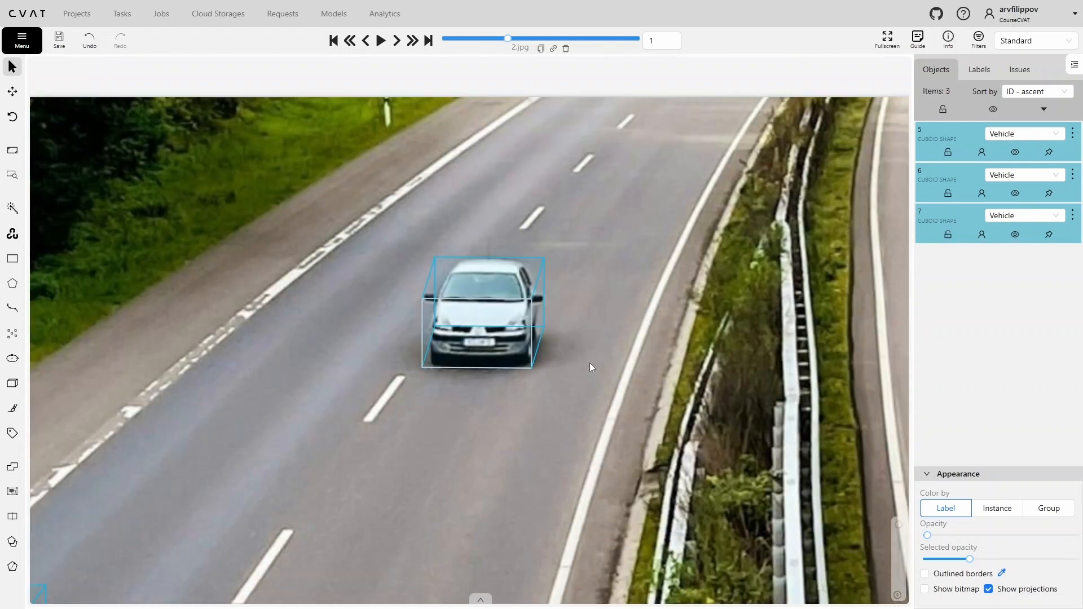
double_click(590, 368)
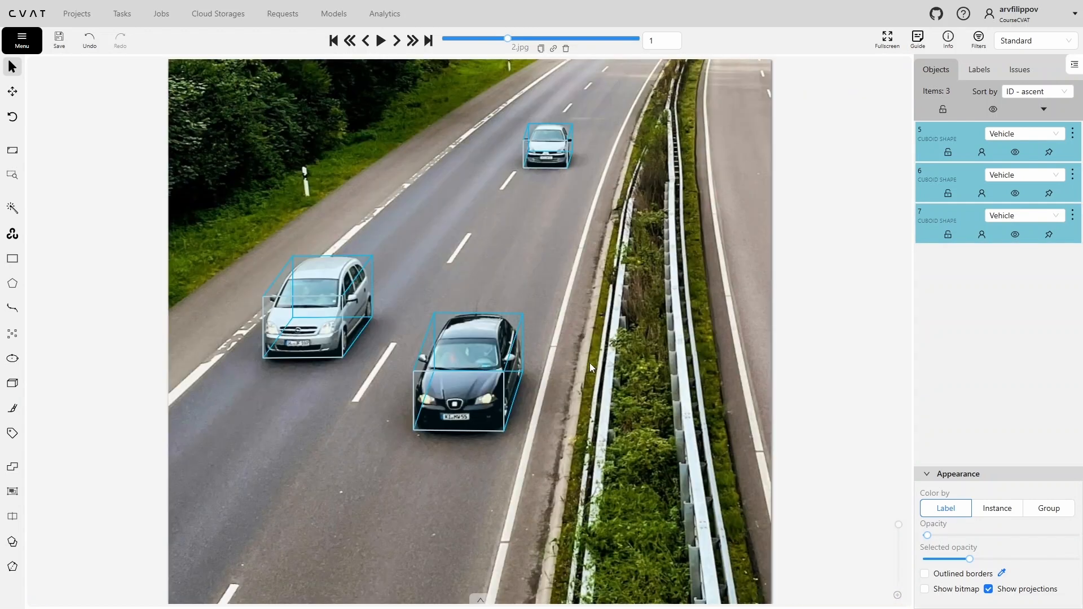
Step: Go to 3.jpg and draw a four-point Vehicle cuboid around the nearest white car
key(f)
scroll(485, 440, up, 3)
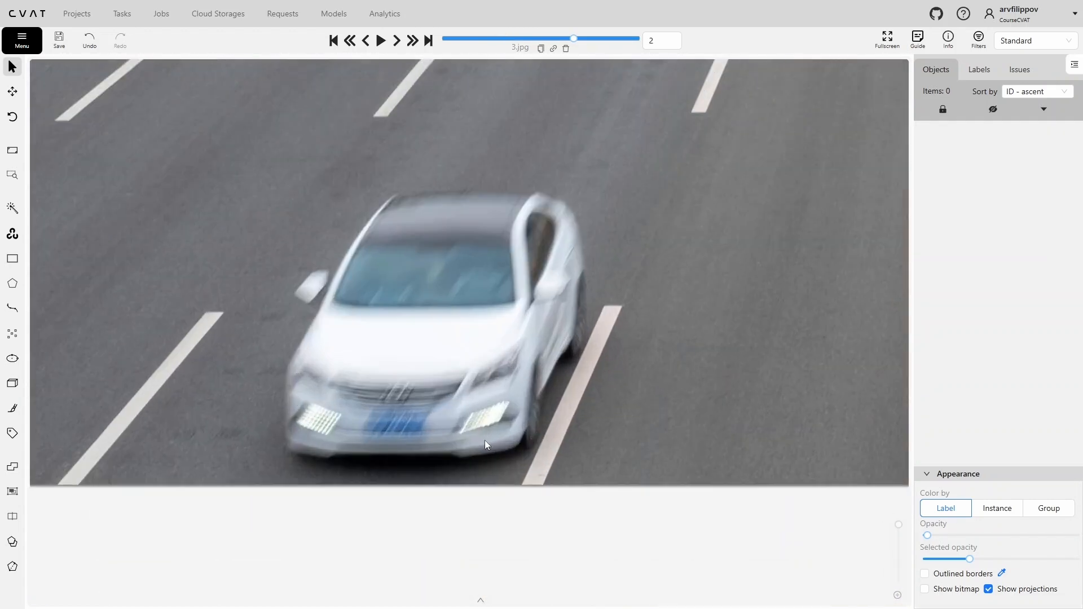
key(n)
click(267, 228)
click(266, 447)
click(515, 447)
click(575, 319)
Step: Lower the upper edge of the nearest white car's cuboid to match its roof height
scroll(635, 350, down, 5)
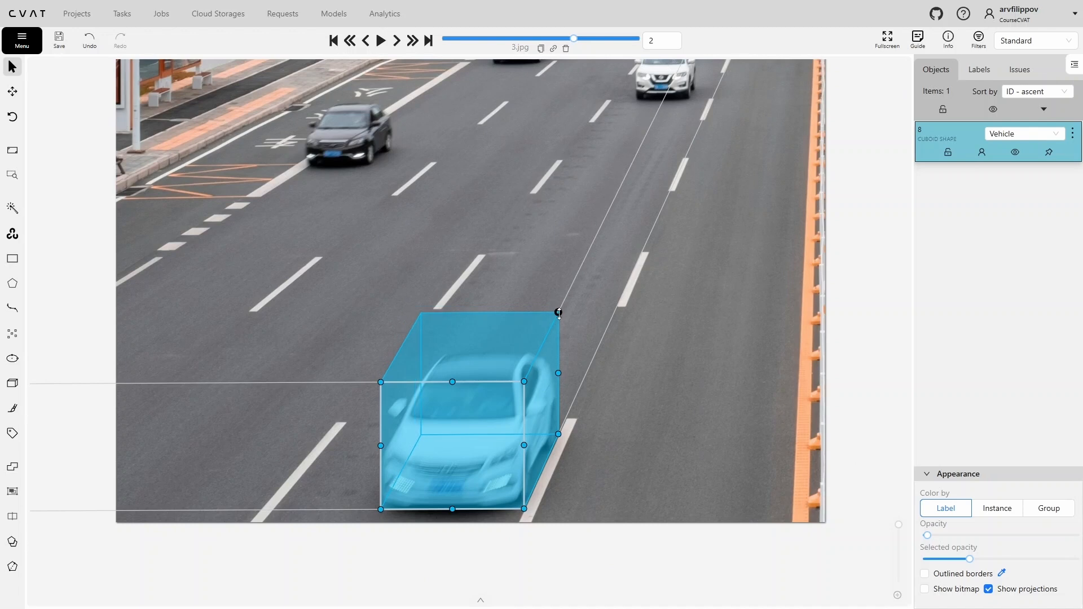
scroll(528, 396, up, 1)
drag(435, 380, 436, 426)
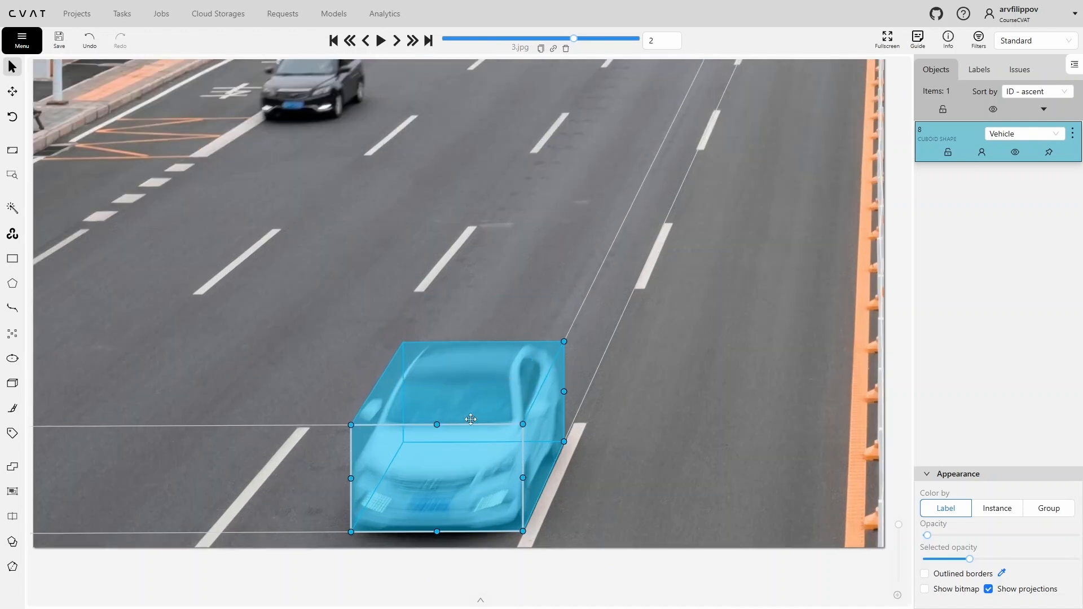
Step: Draw a four-point Vehicle cuboid around the nearer dark car beside the bus stop
drag(629, 440, 621, 409)
drag(595, 255, 637, 394)
scroll(346, 206, up, 5)
drag(346, 206, 391, 363)
scroll(361, 358, up, 1)
key(n)
click(249, 230)
click(249, 431)
click(486, 432)
click(565, 362)
drag(622, 356, 624, 364)
Step: Lower the upper edge of the nearer dark car's cuboid to fit its roof
scroll(526, 317, down, 3)
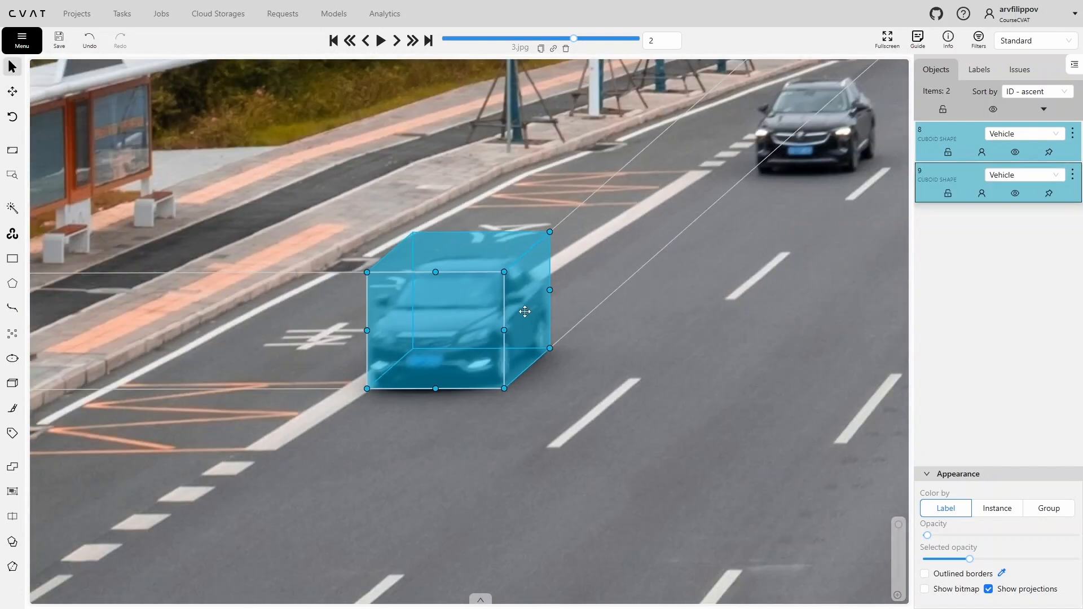
scroll(446, 296, up, 1)
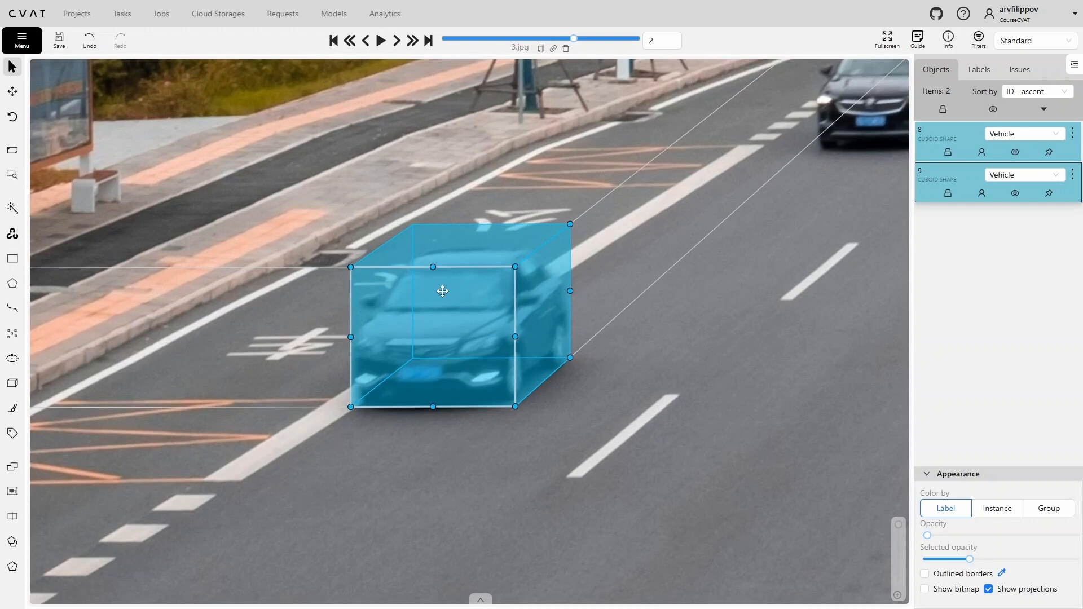
drag(433, 267, 432, 288)
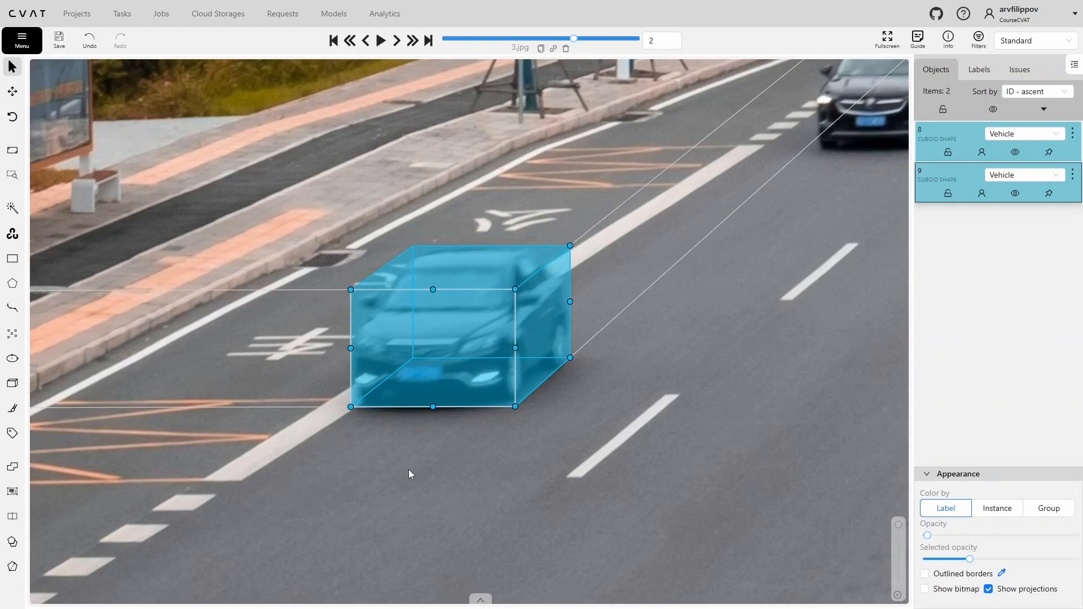
Step: Draw a four-point Vehicle cuboid around the black SUV farther up the curbside lane
scroll(409, 469, down, 1)
mouse_move(408, 470)
mouse_down()
mouse_move(597, 357)
mouse_move(507, 367)
mouse_up()
scroll(507, 367, up, 3)
key(n)
click(292, 303)
click(291, 444)
click(466, 443)
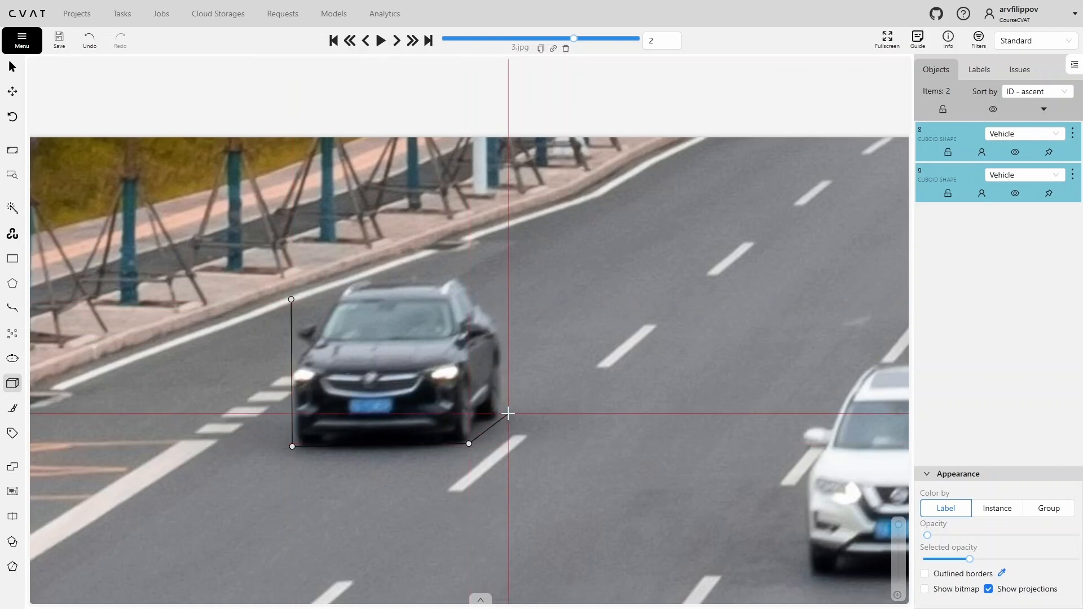
click(500, 412)
Step: Lower the upper edge of the black SUV's cuboid to fit its roof
drag(529, 403, 482, 378)
drag(330, 271, 331, 284)
scroll(316, 417, down, 3)
Step: Draw a four-point Vehicle cuboid around the nearer of the two white SUVs in the middle lanes
drag(344, 418, 130, 403)
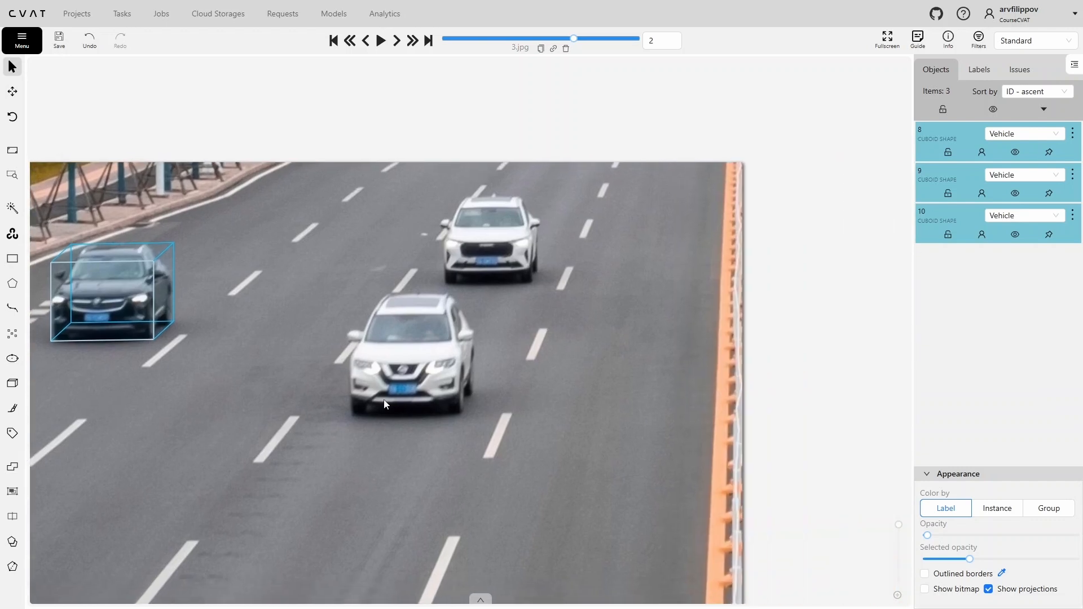
scroll(347, 391, up, 2)
key(n)
click(273, 282)
click(275, 422)
click(443, 423)
click(460, 381)
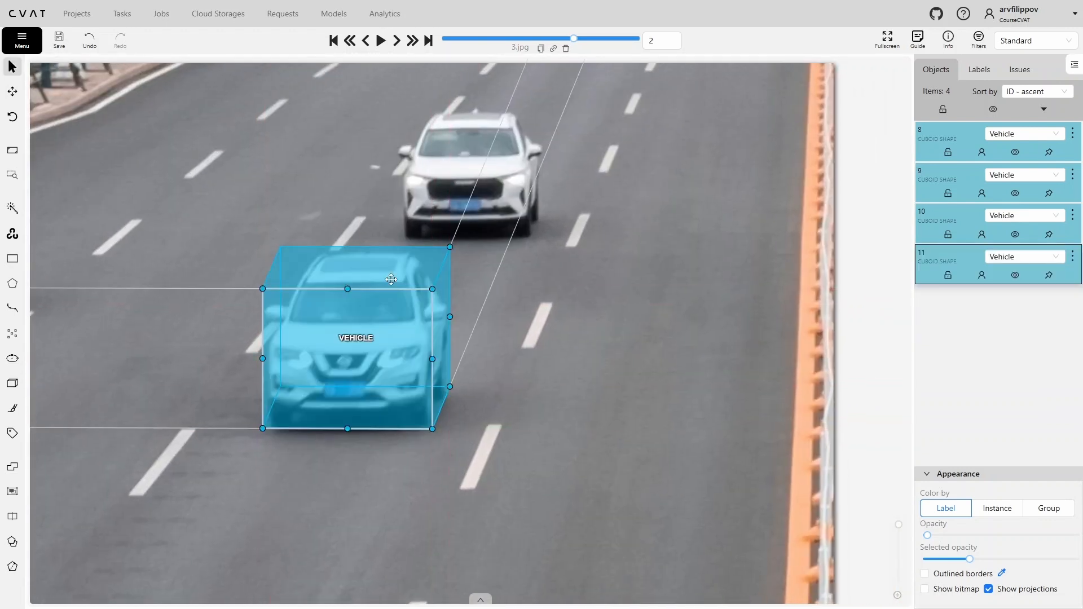
Step: Draw a four-point Vehicle cuboid around the farther white SUV in the middle lanes and lower its upper edge to the roof
scroll(568, 387, down, 1)
scroll(473, 370, up, 1)
key(n)
click(341, 261)
click(339, 396)
click(498, 394)
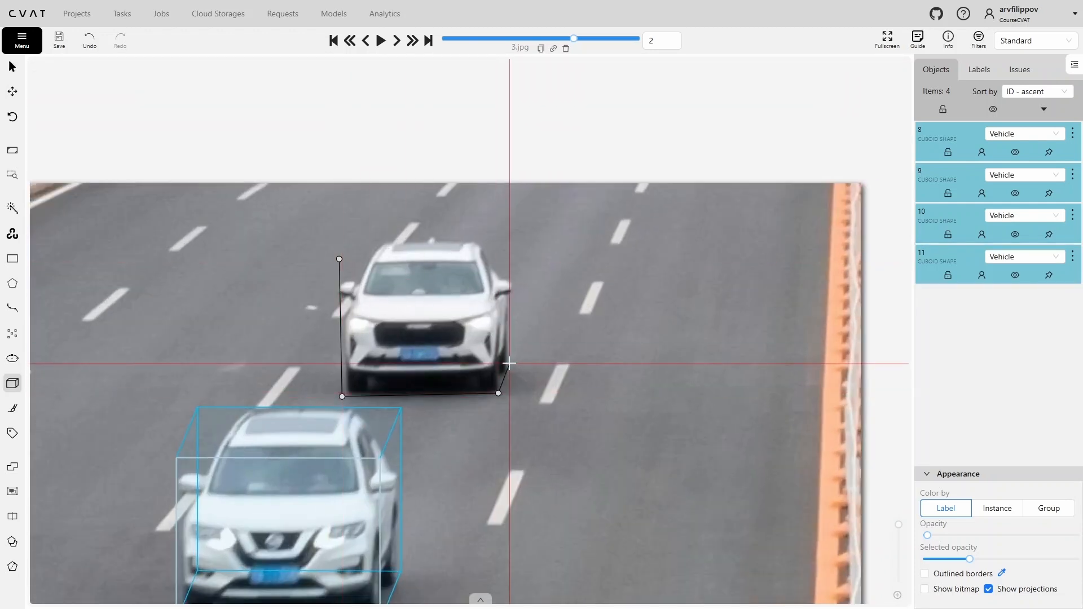
click(512, 360)
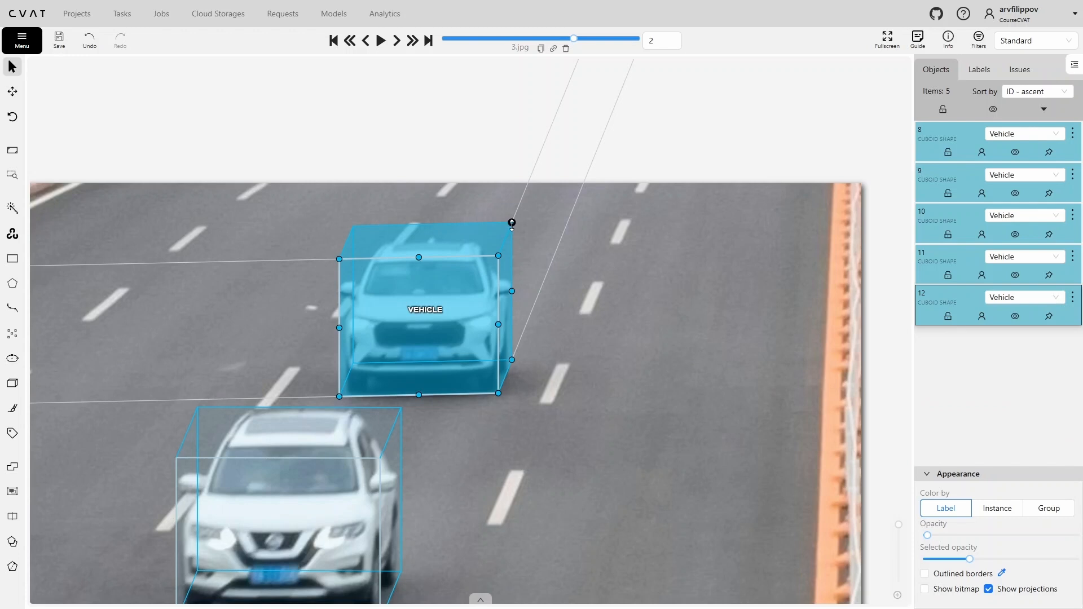
scroll(564, 302, down, 1)
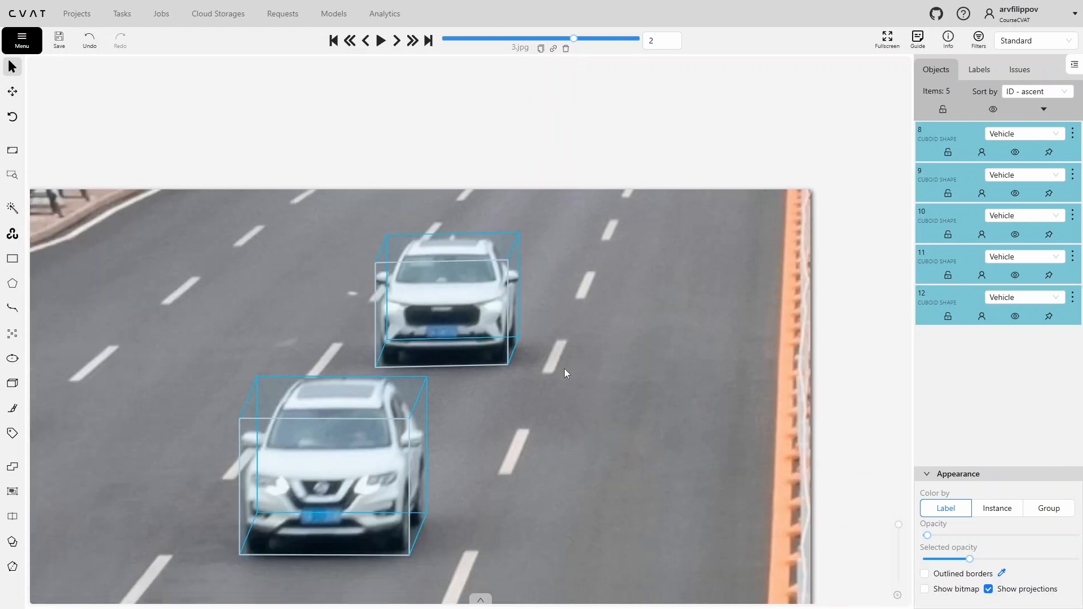
Step: Go to image 4.jpg, frame 3 of the job
key(d)
key(f)
key(f)
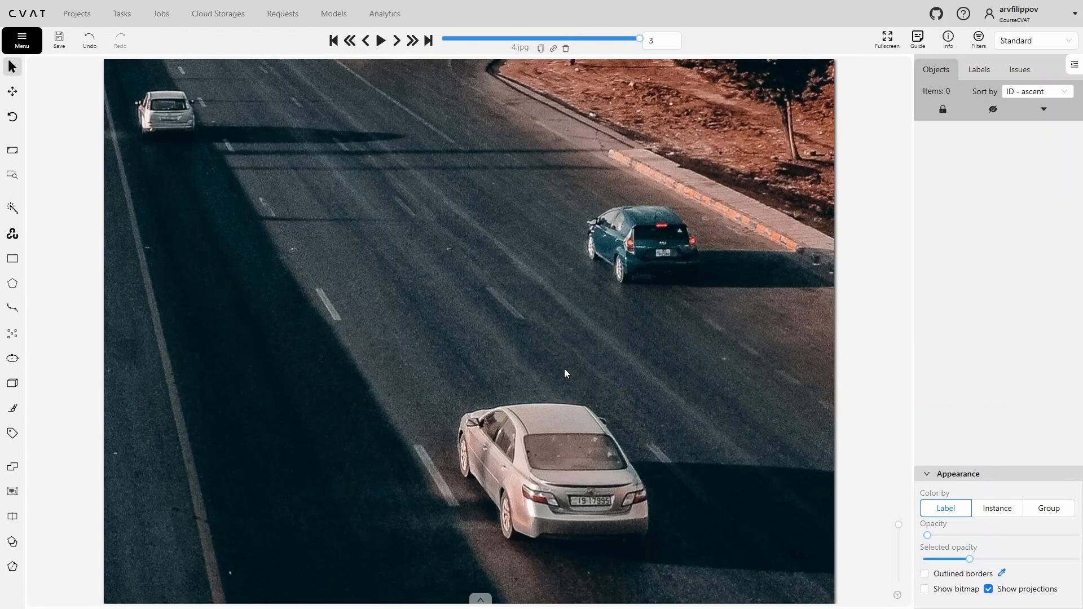
Step: Draw a four-point Vehicle cuboid around the silver sedan in the foreground, starting from its rear face
scroll(564, 368, up, 3)
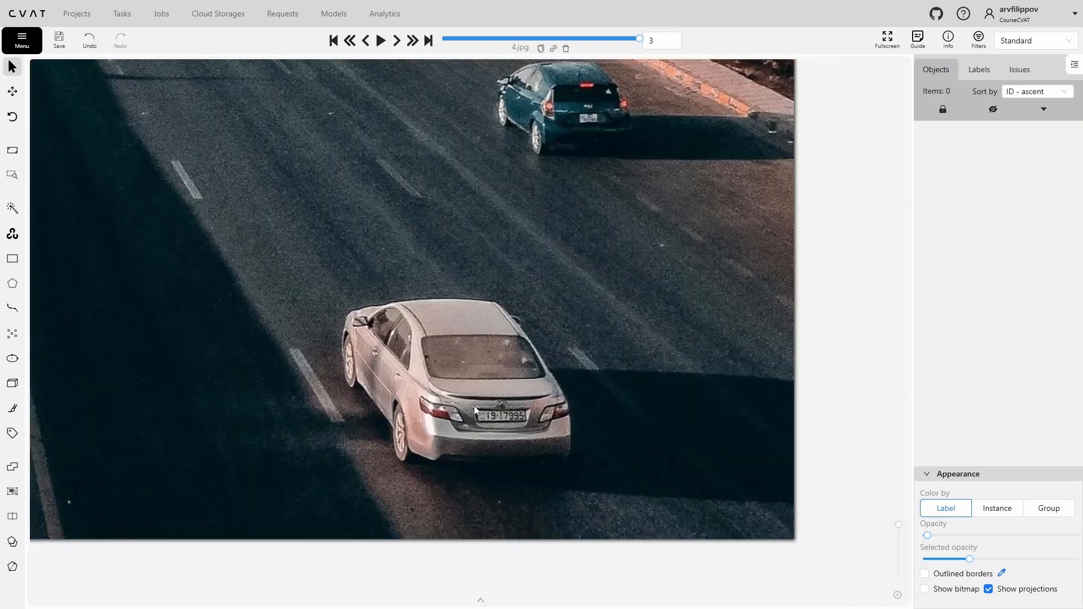
key(n)
click(592, 312)
click(591, 457)
click(390, 453)
click(312, 345)
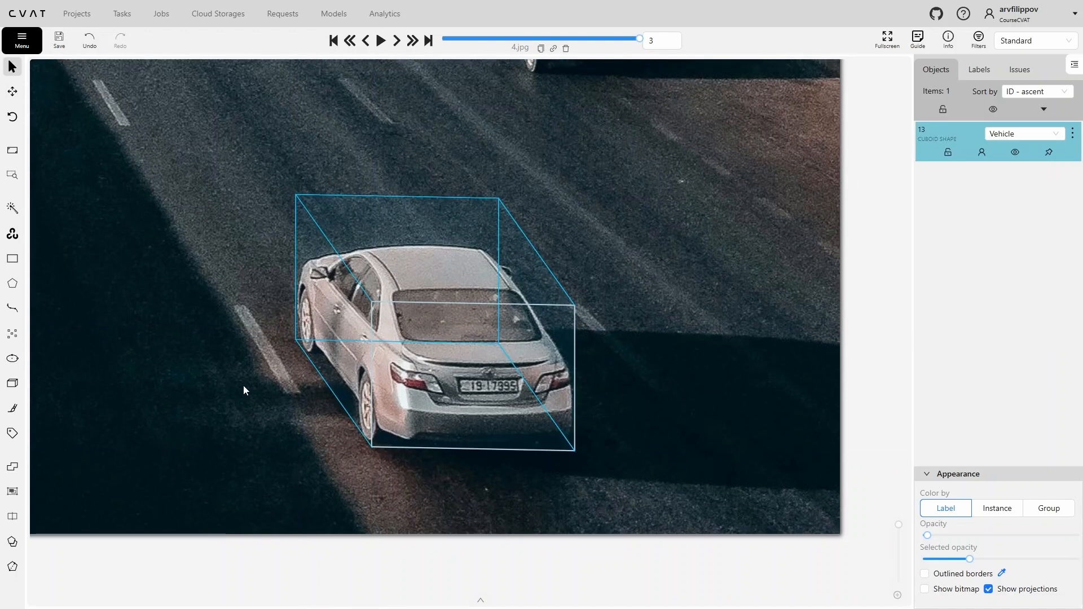
Step: Adjust the perspective of the silver sedan's cuboid at its far corner and lower its upper edge to fit the roof
scroll(468, 310, down, 1)
scroll(468, 310, up, 1)
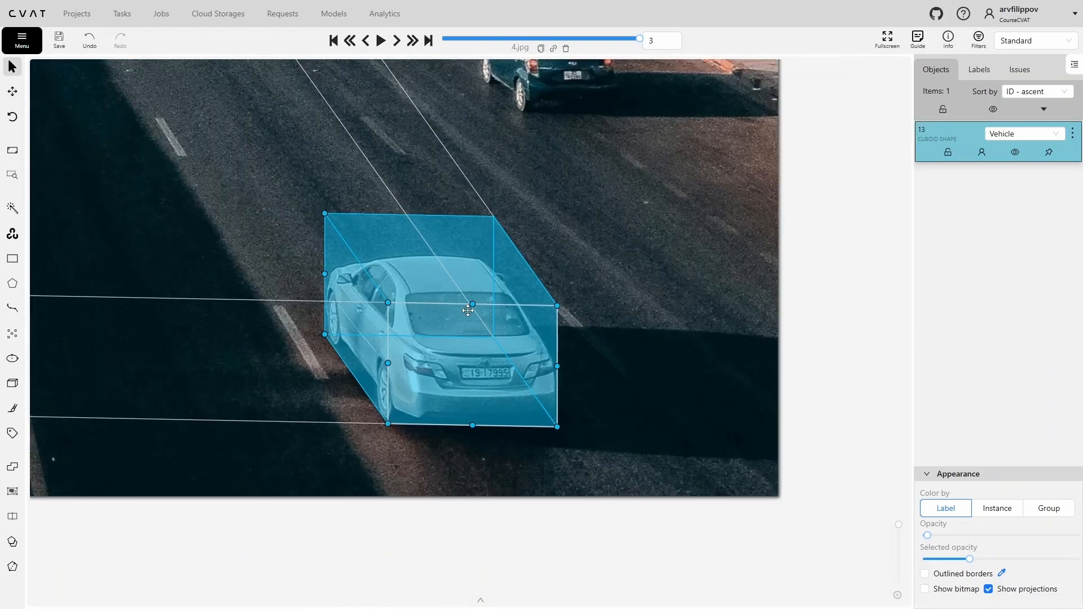
scroll(468, 310, down, 3)
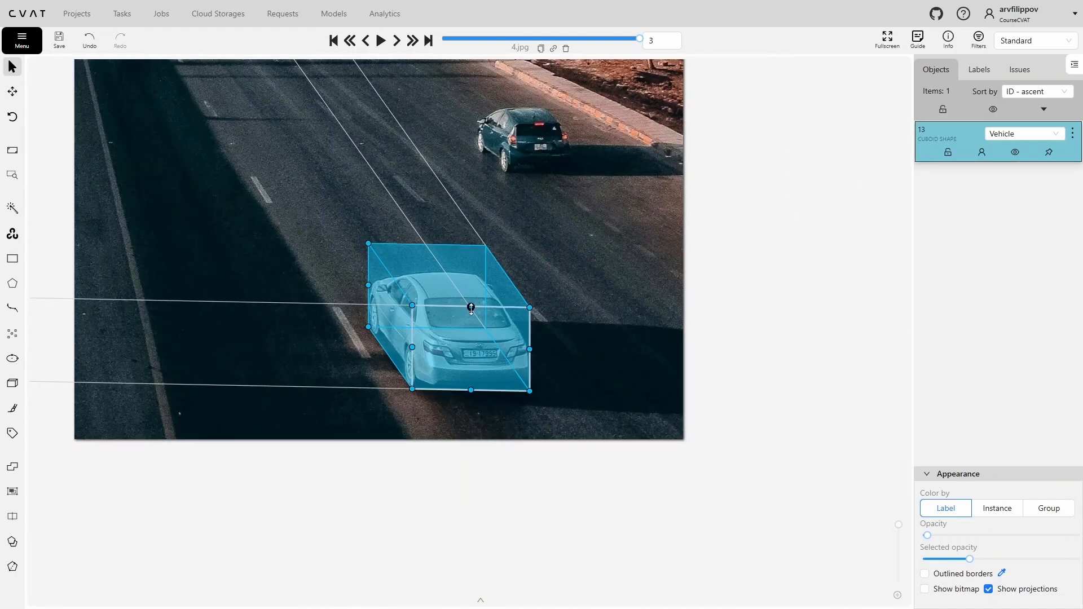
drag(369, 252, 369, 254)
scroll(376, 273, up, 3)
drag(539, 339, 540, 355)
scroll(601, 437, down, 3)
Step: Draw a four-point Vehicle cuboid around the teal hatchback near the curb
scroll(576, 435, up, 5)
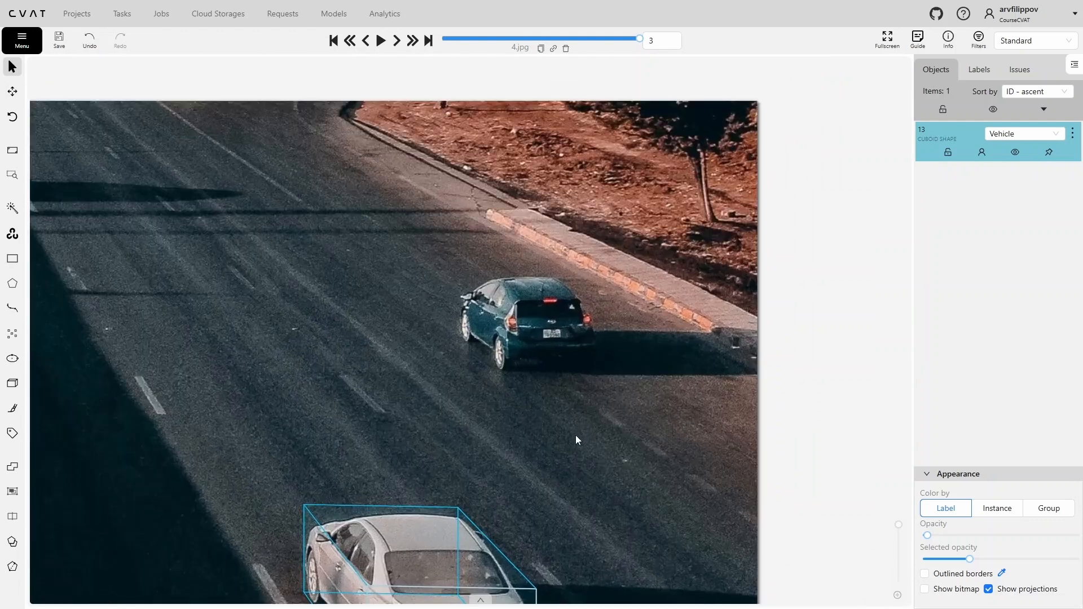
key(n)
scroll(580, 376, up, 2)
click(580, 318)
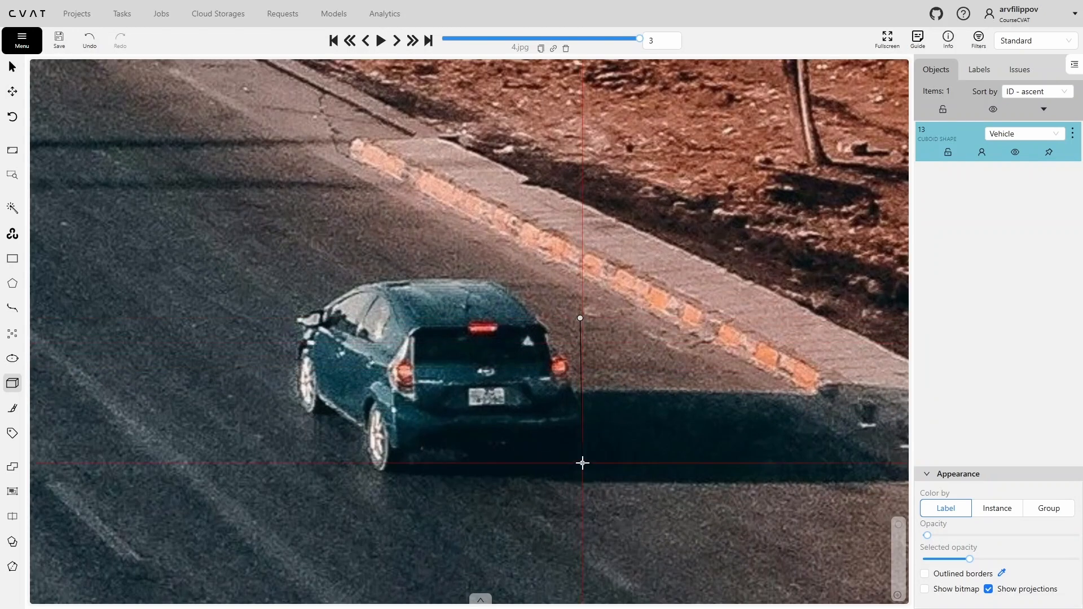
click(378, 472)
click(297, 406)
Step: Adjust the teal hatchback cuboid's perspective at its far upper corner and lower its upper edge to fit the roof
scroll(295, 418, down, 3)
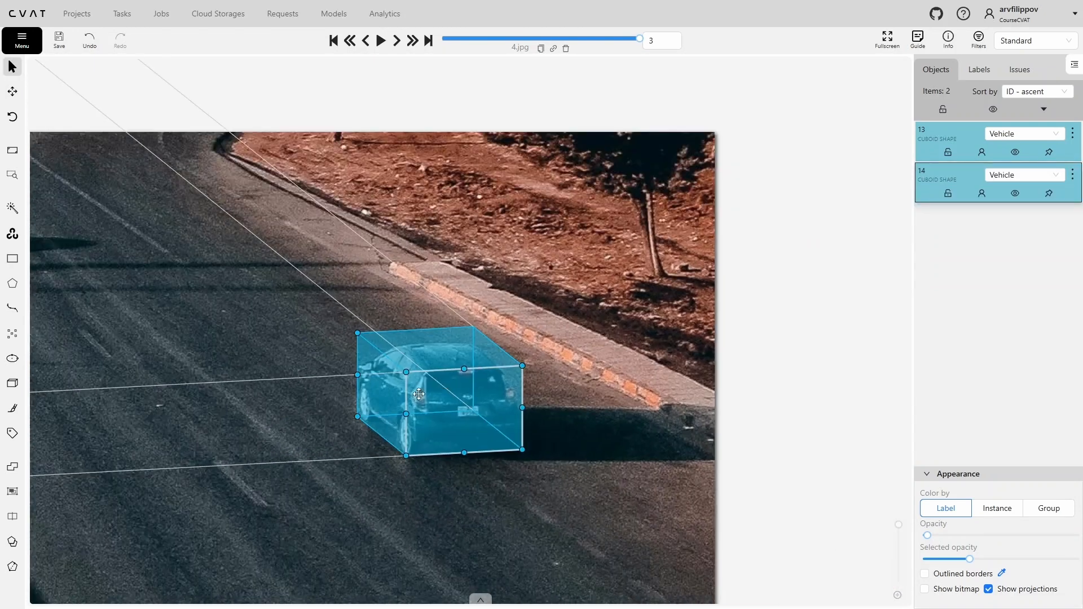
drag(357, 333, 358, 339)
scroll(484, 389, up, 3)
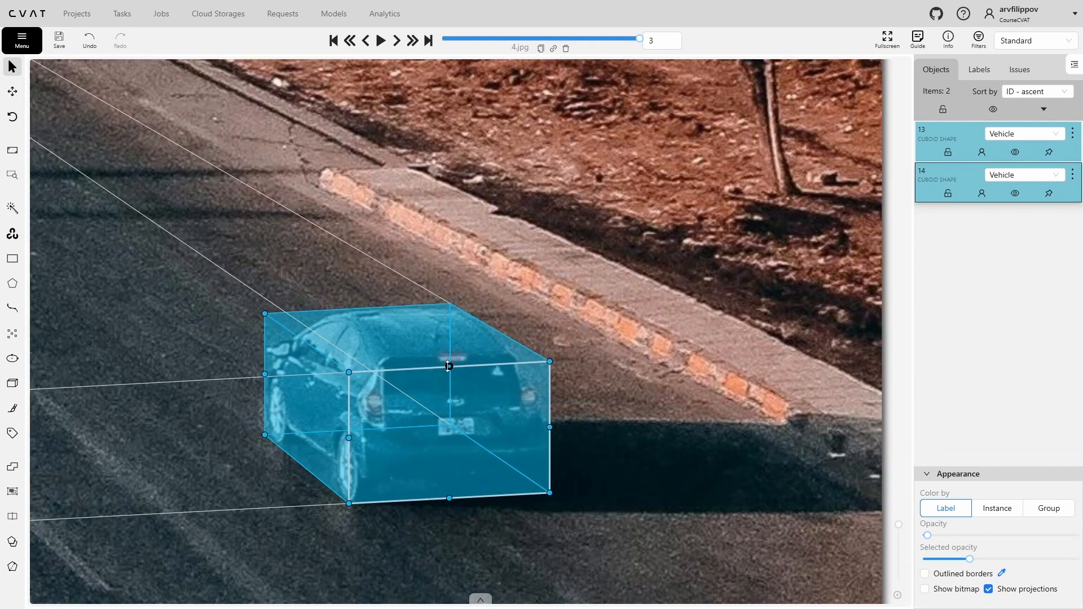
scroll(450, 377, down, 5)
mouse_move(448, 377)
mouse_down()
mouse_move(513, 274)
mouse_move(610, 380)
mouse_up()
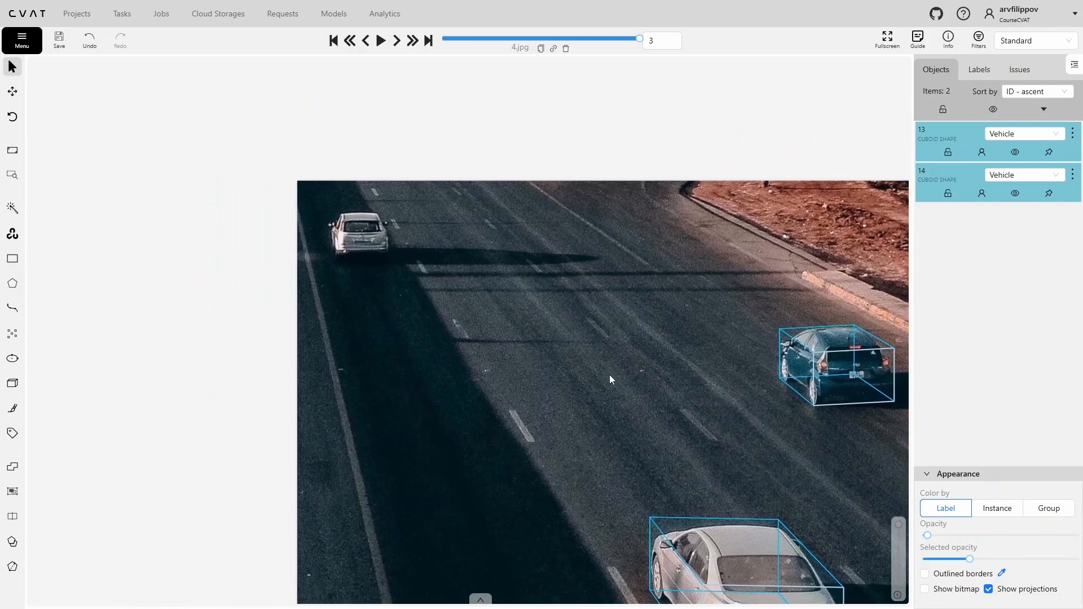
Step: Draw a four-point Vehicle cuboid around the distant white car in the shaded lane
scroll(352, 232, up, 5)
key(n)
click(495, 170)
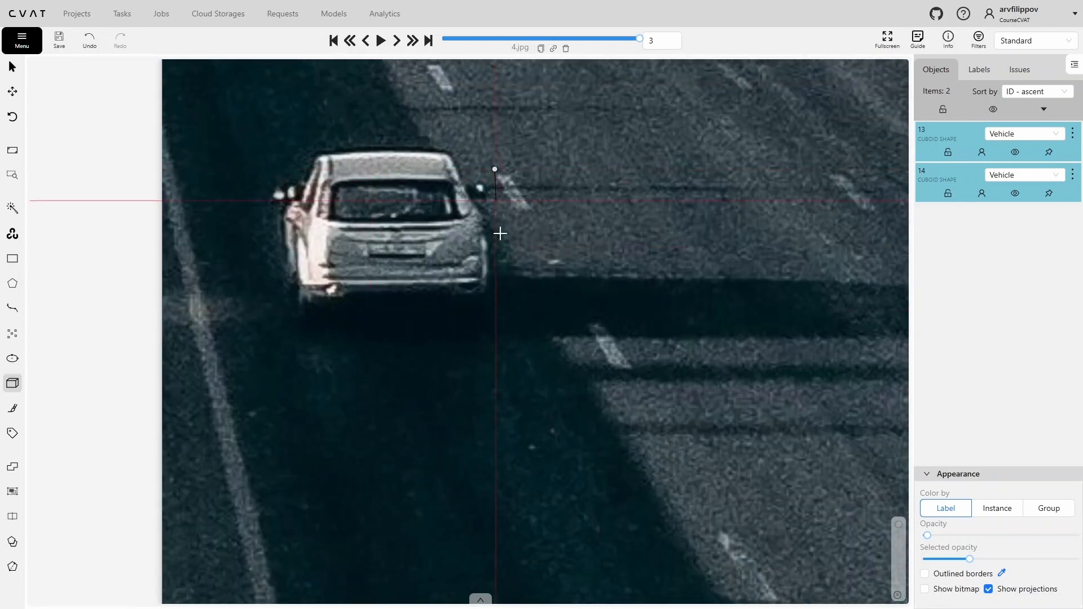
click(492, 320)
click(305, 323)
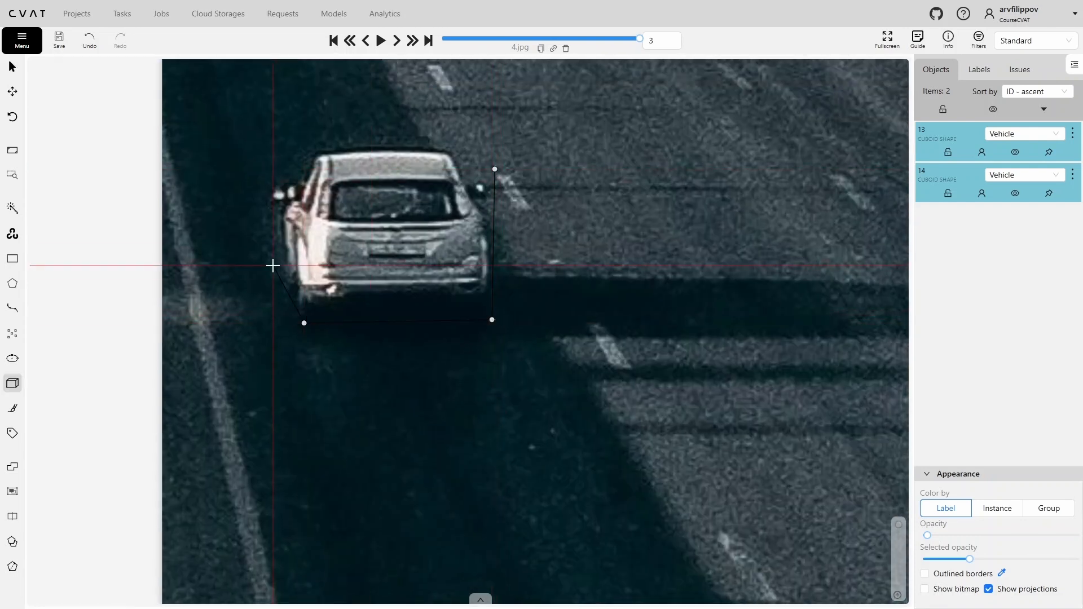
click(273, 265)
Step: Adjust the distant white car cuboid's perspective at its far upper corner and lower its upper edge to fit the roof
scroll(440, 299, down, 2)
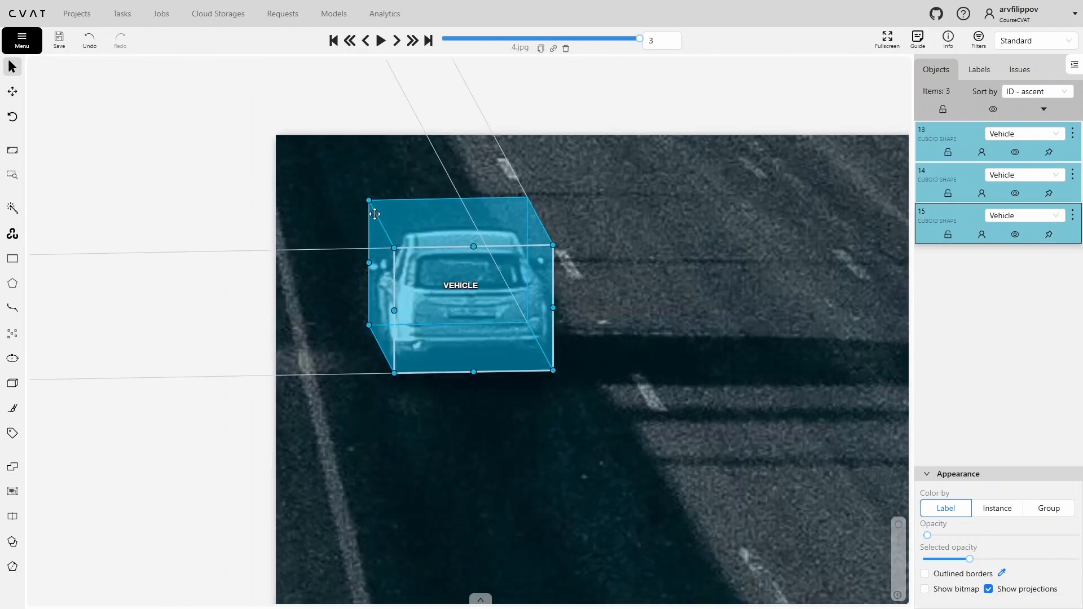
drag(368, 200, 368, 203)
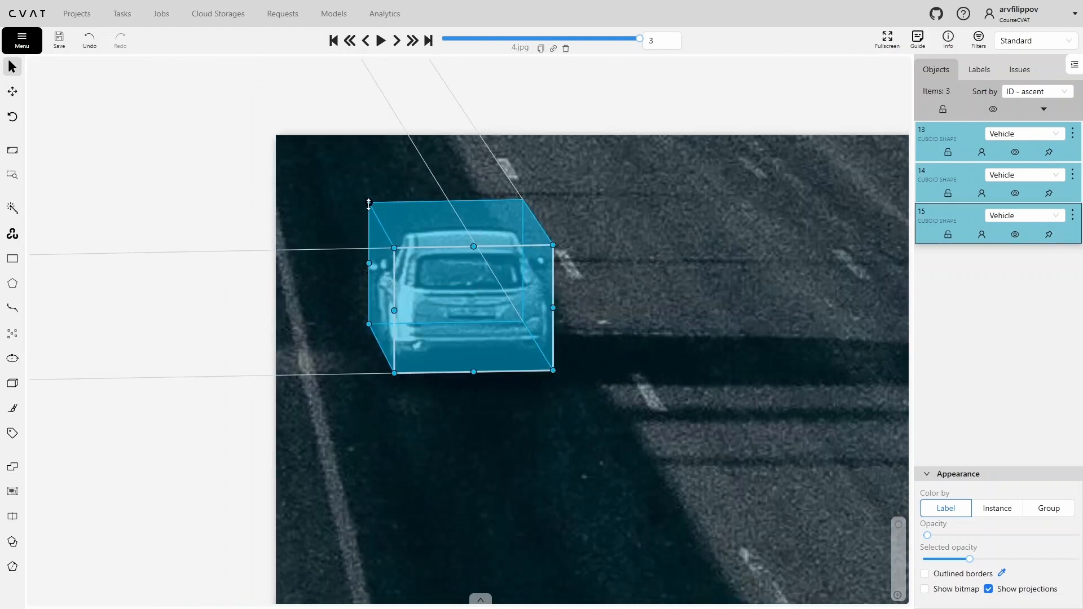
drag(474, 246, 474, 272)
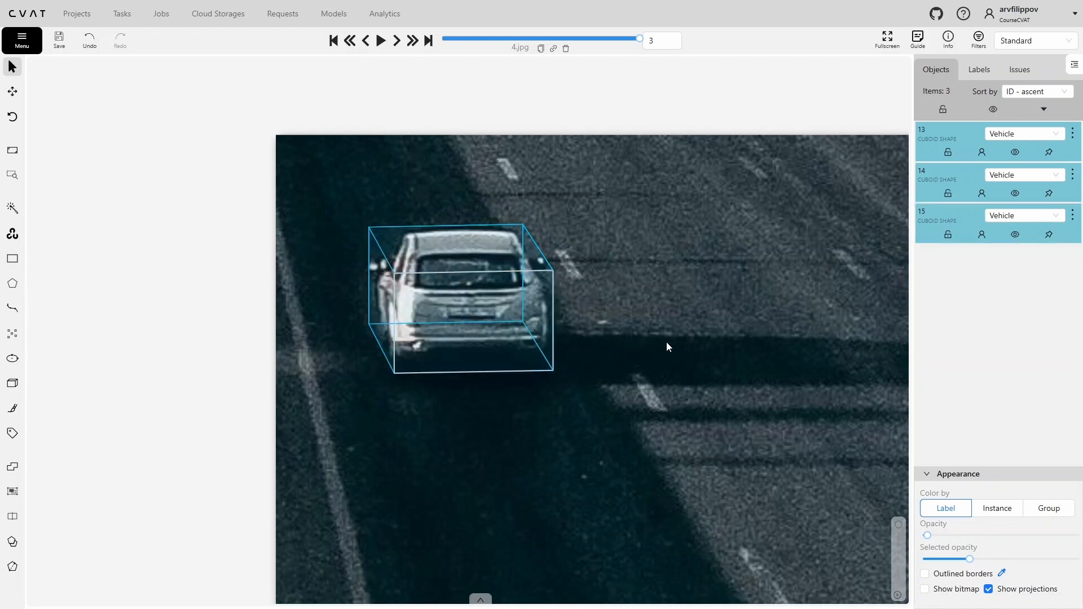
scroll(666, 343, down, 4)
drag(661, 408, 496, 378)
double_click(494, 378)
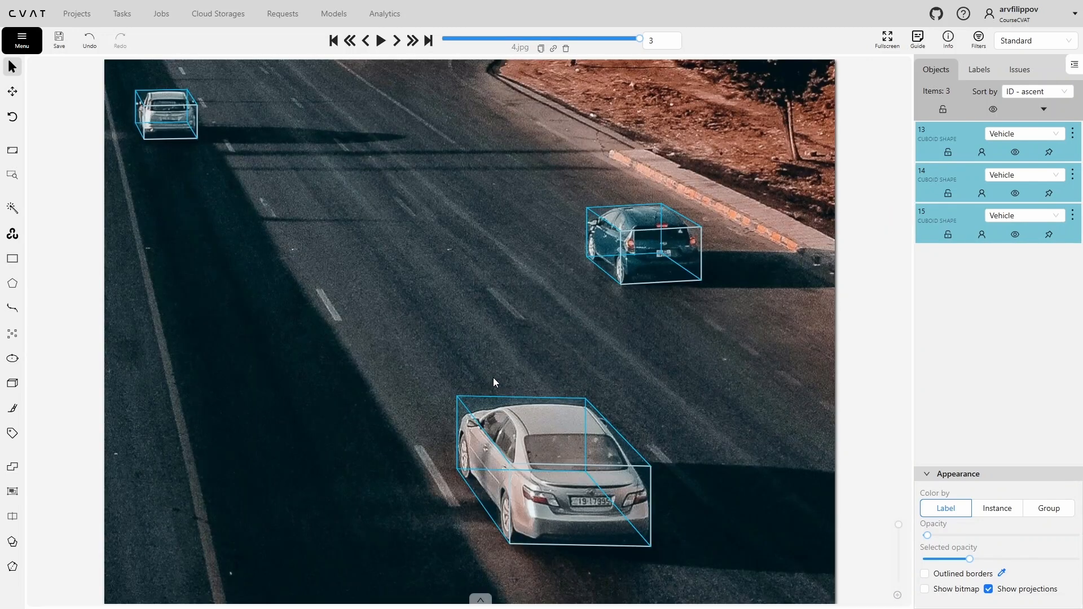